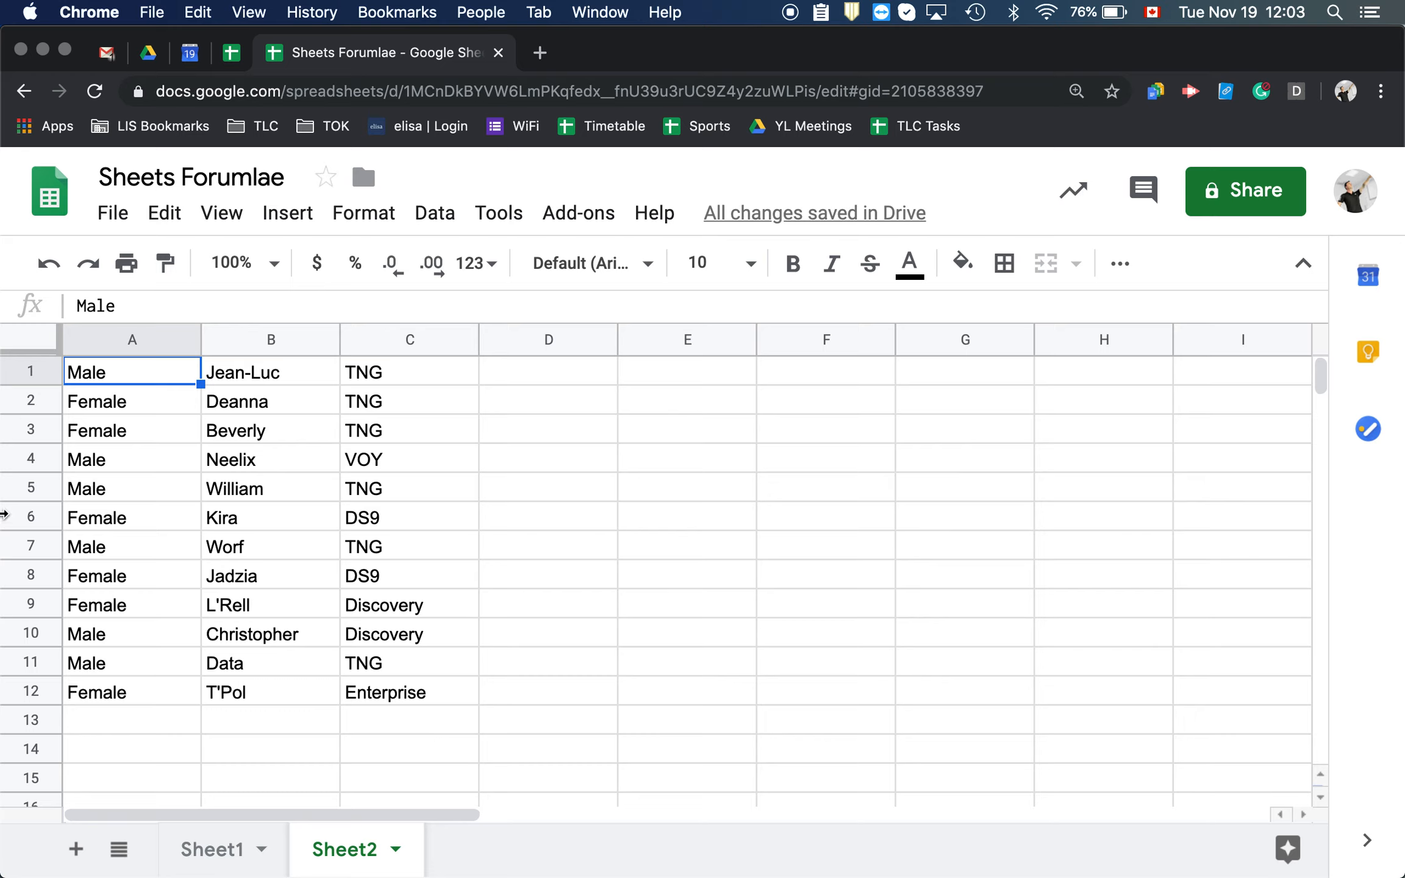
Enter =UNIQUE(C1:C12) in cell D1 of Sheet2 to list the distinct series names from column C
drag(408, 377, 407, 682)
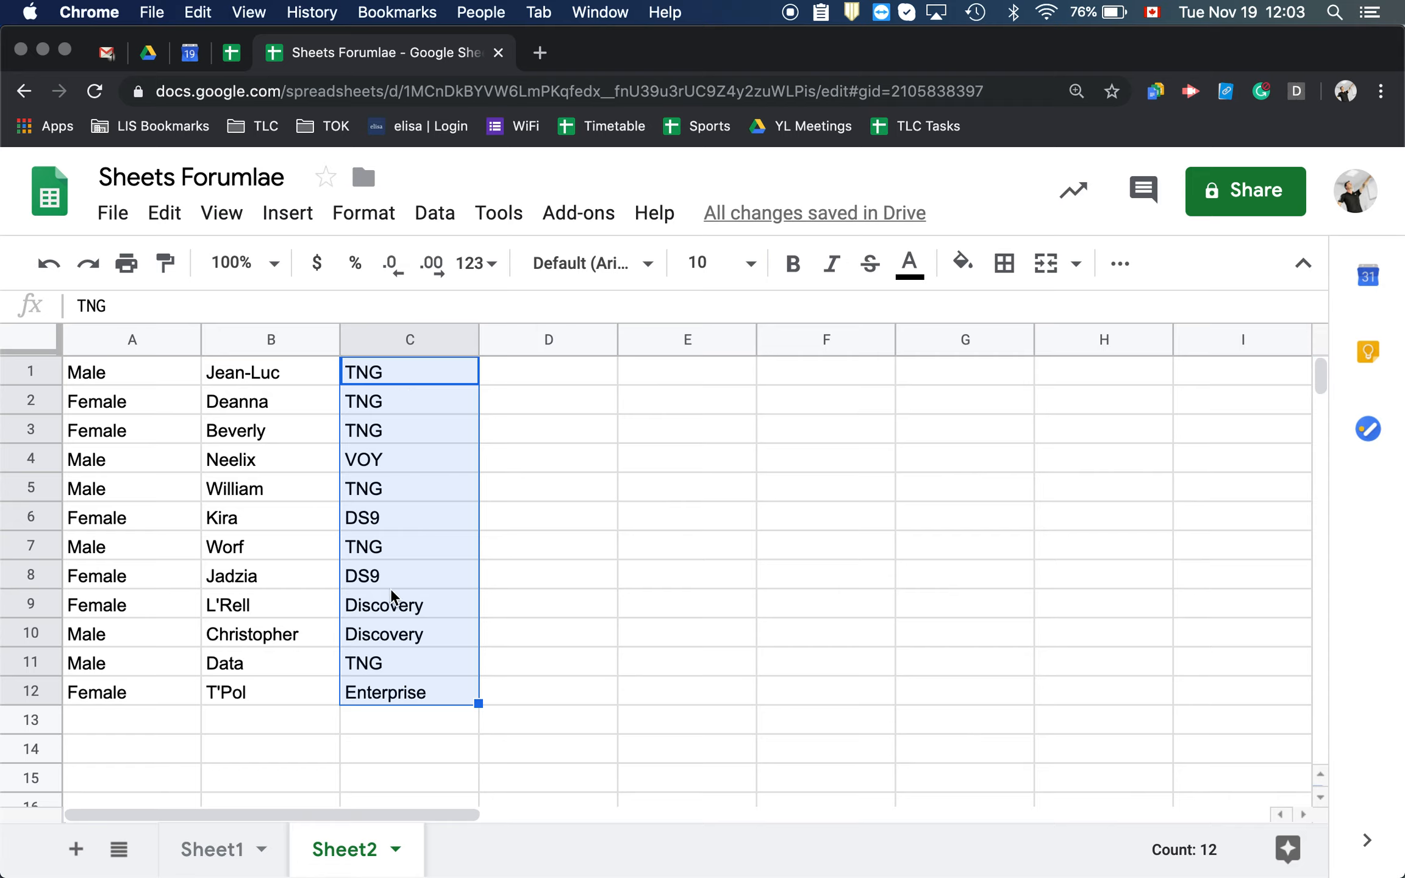
click(545, 382)
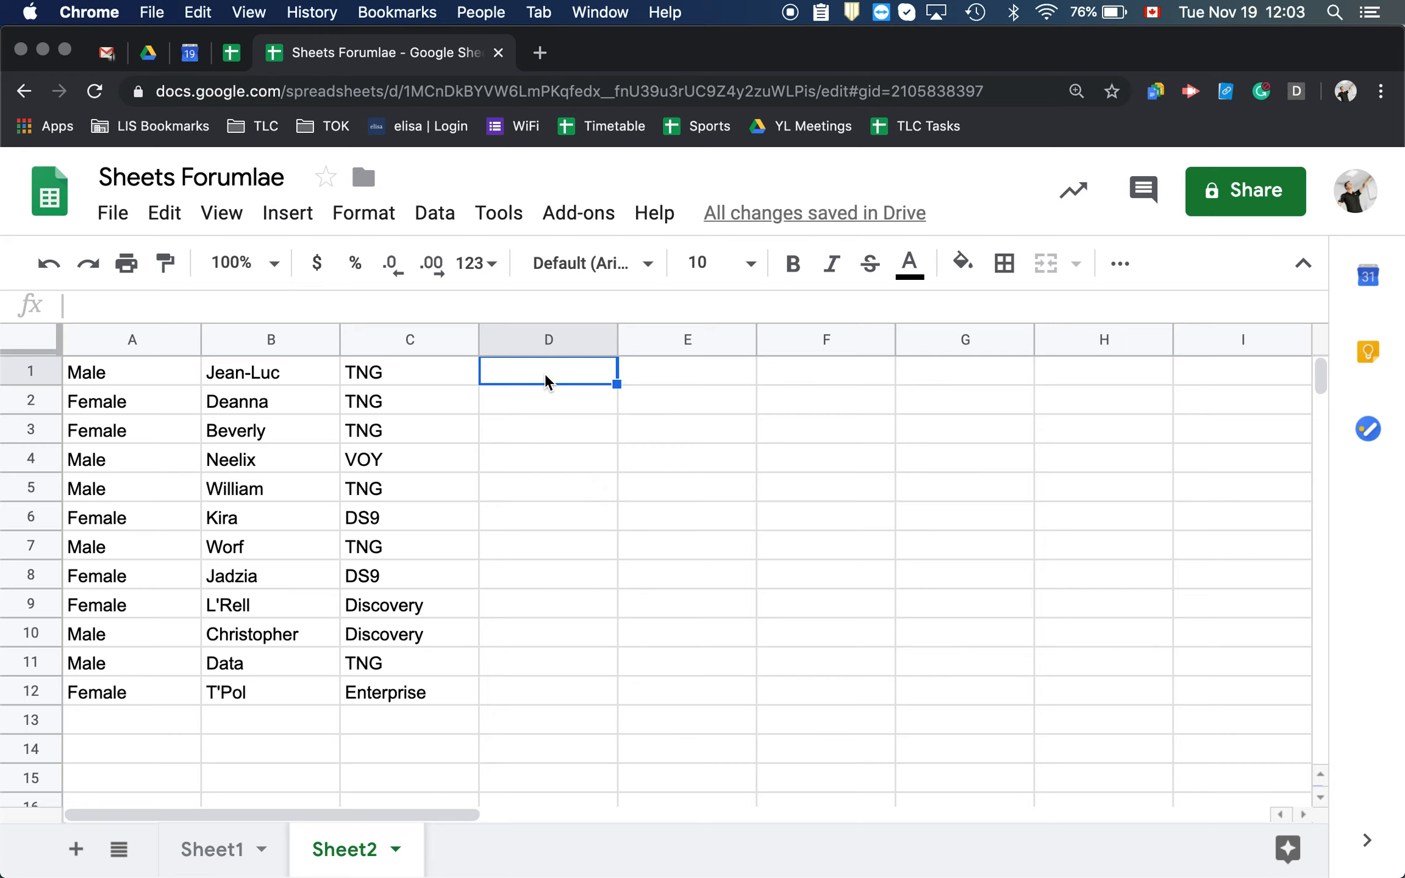
text(=)
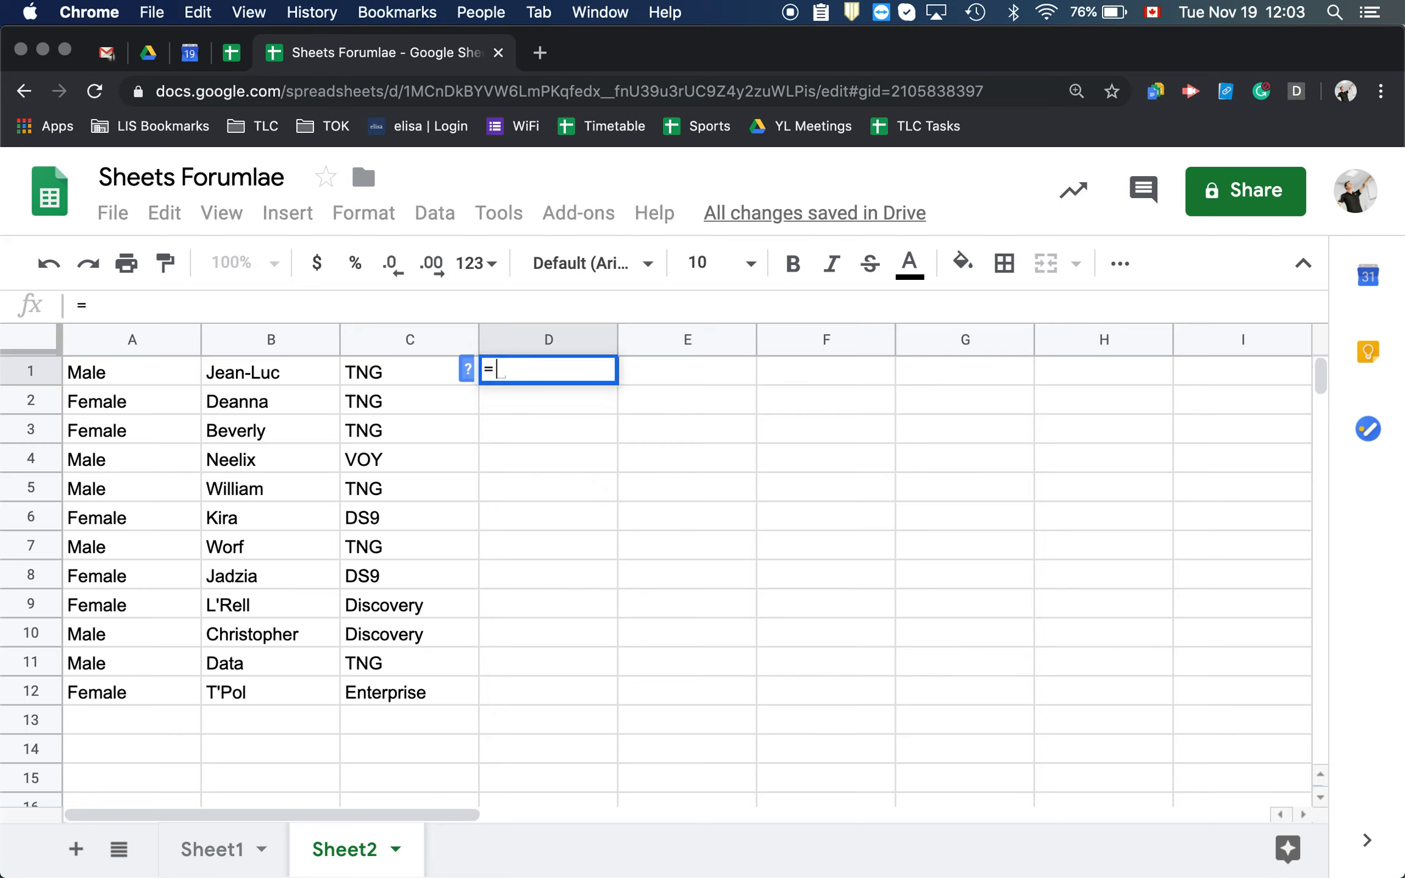
text(UNI)
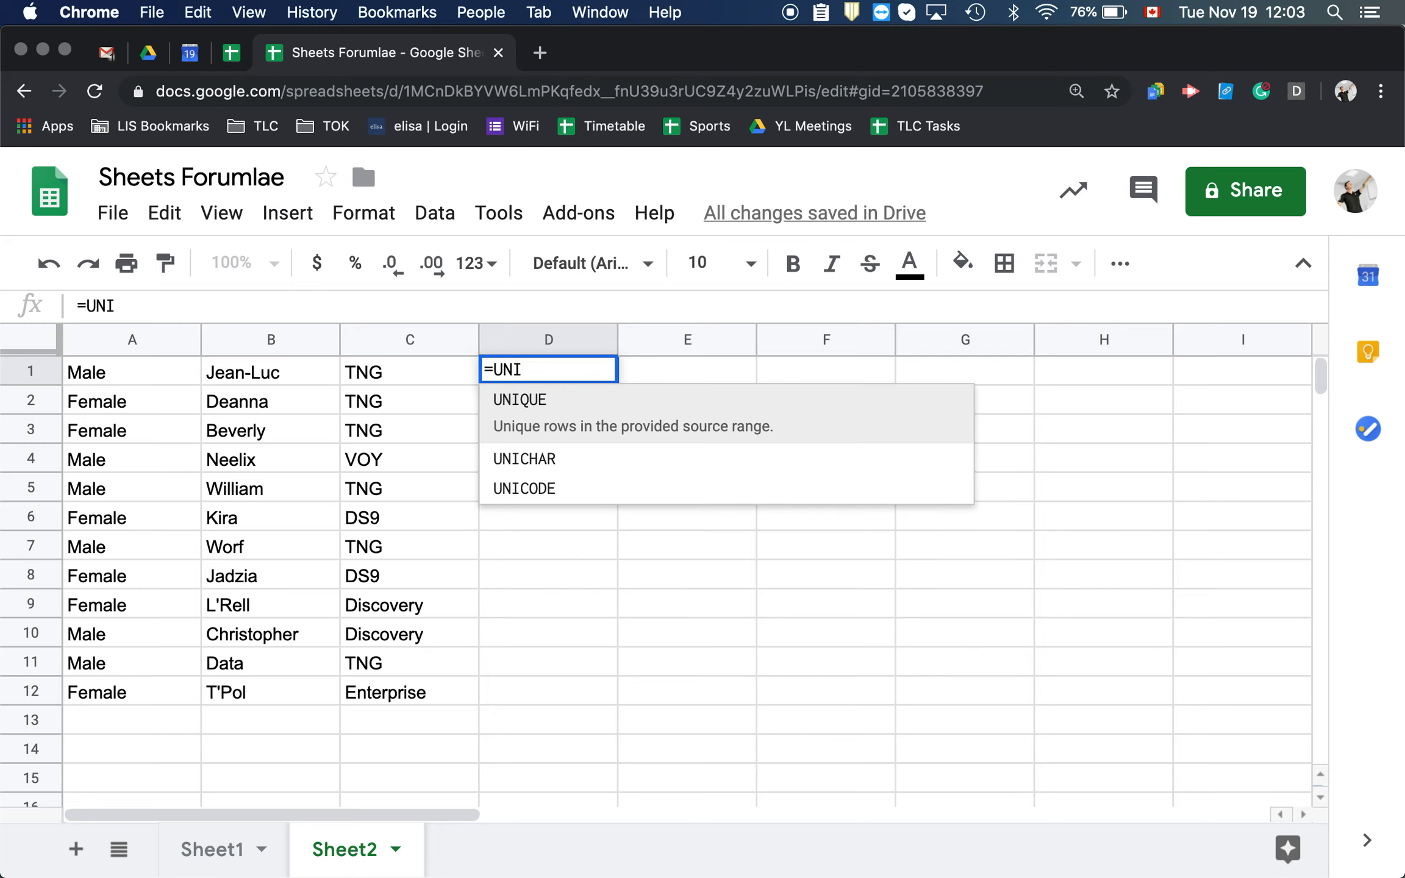
click(542, 408)
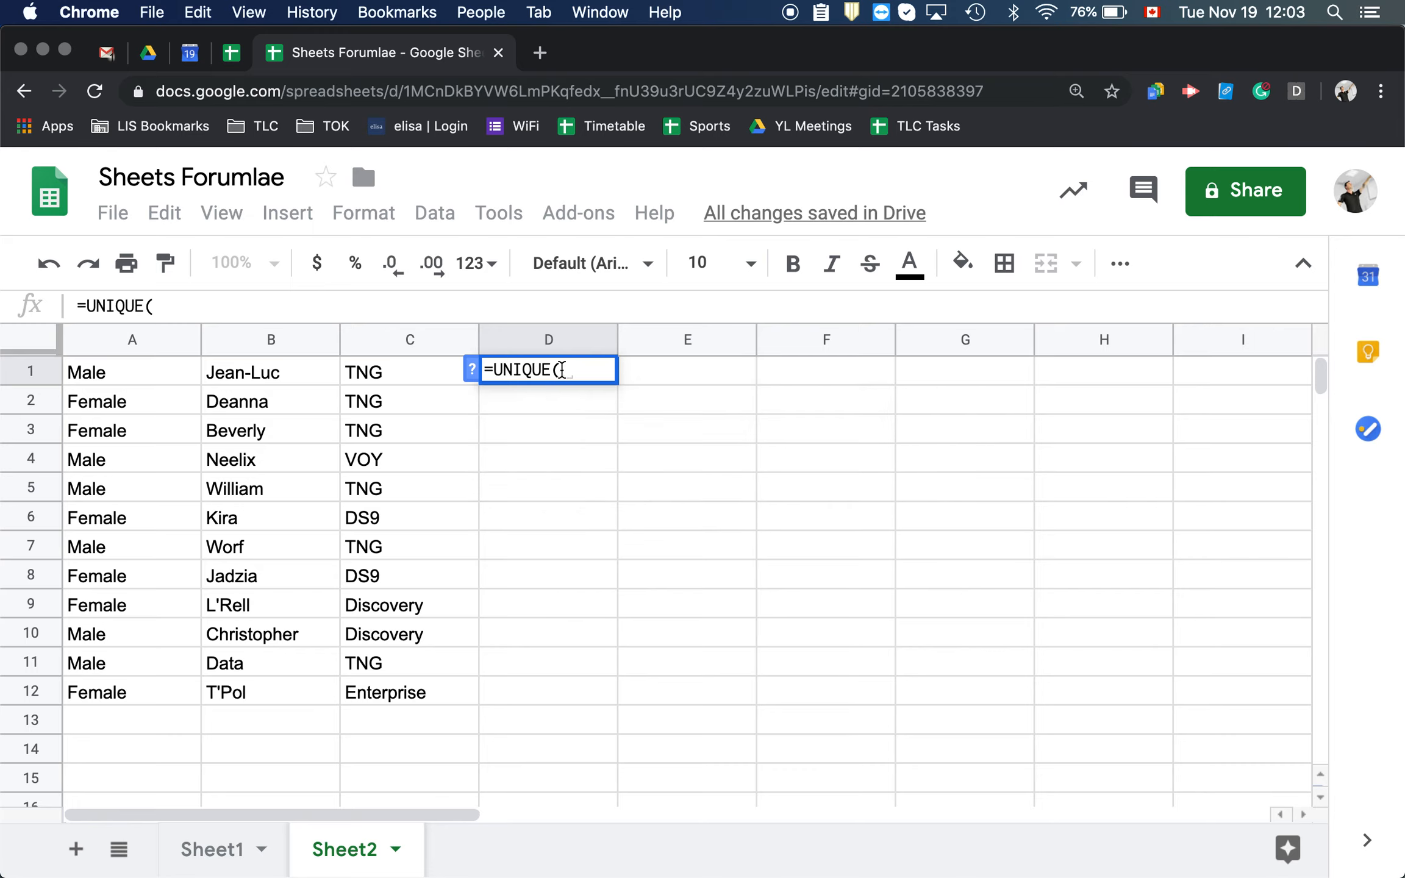
drag(389, 372, 393, 695)
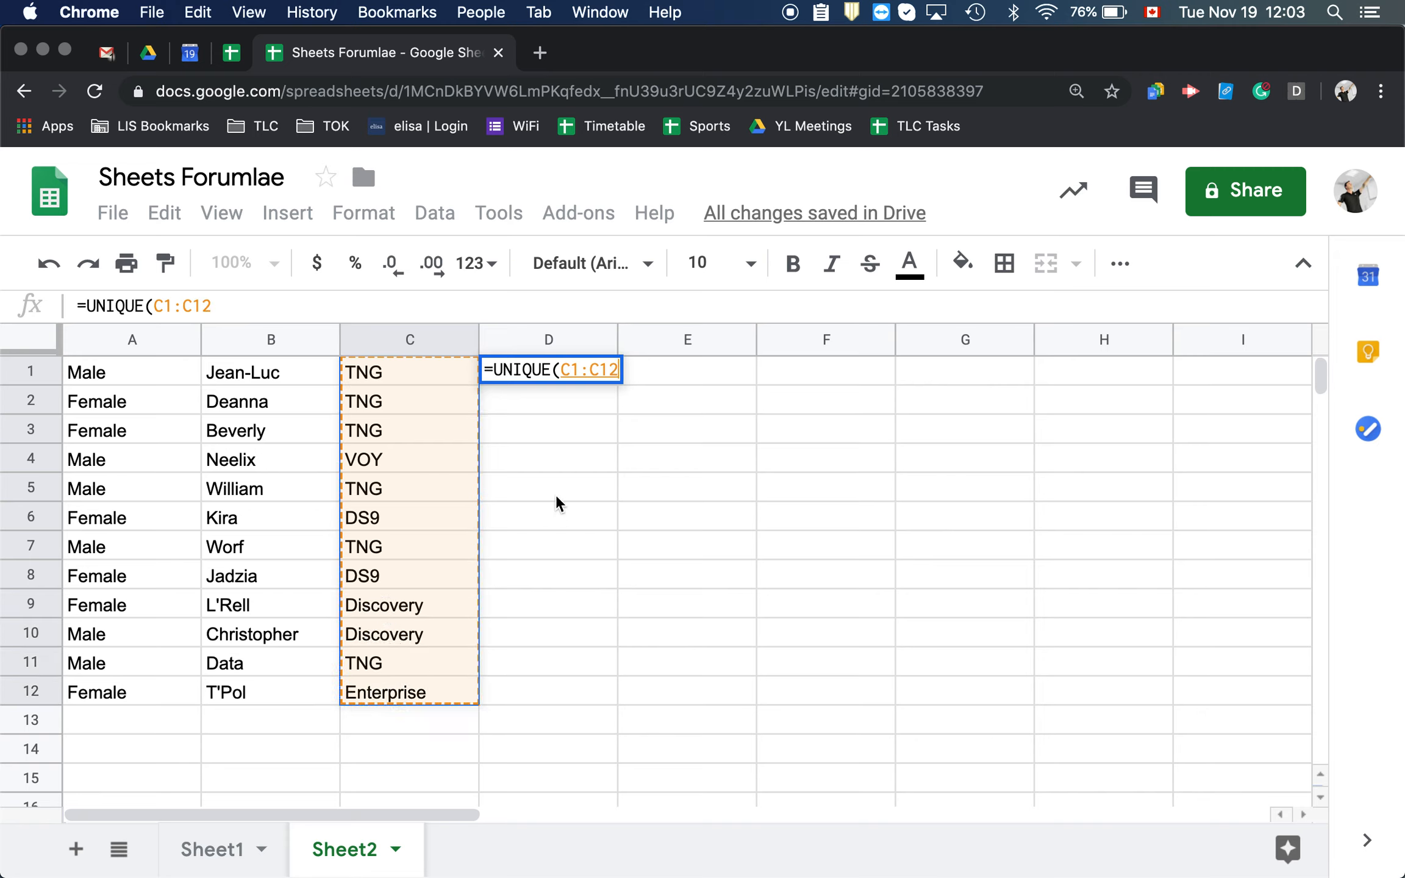
text())
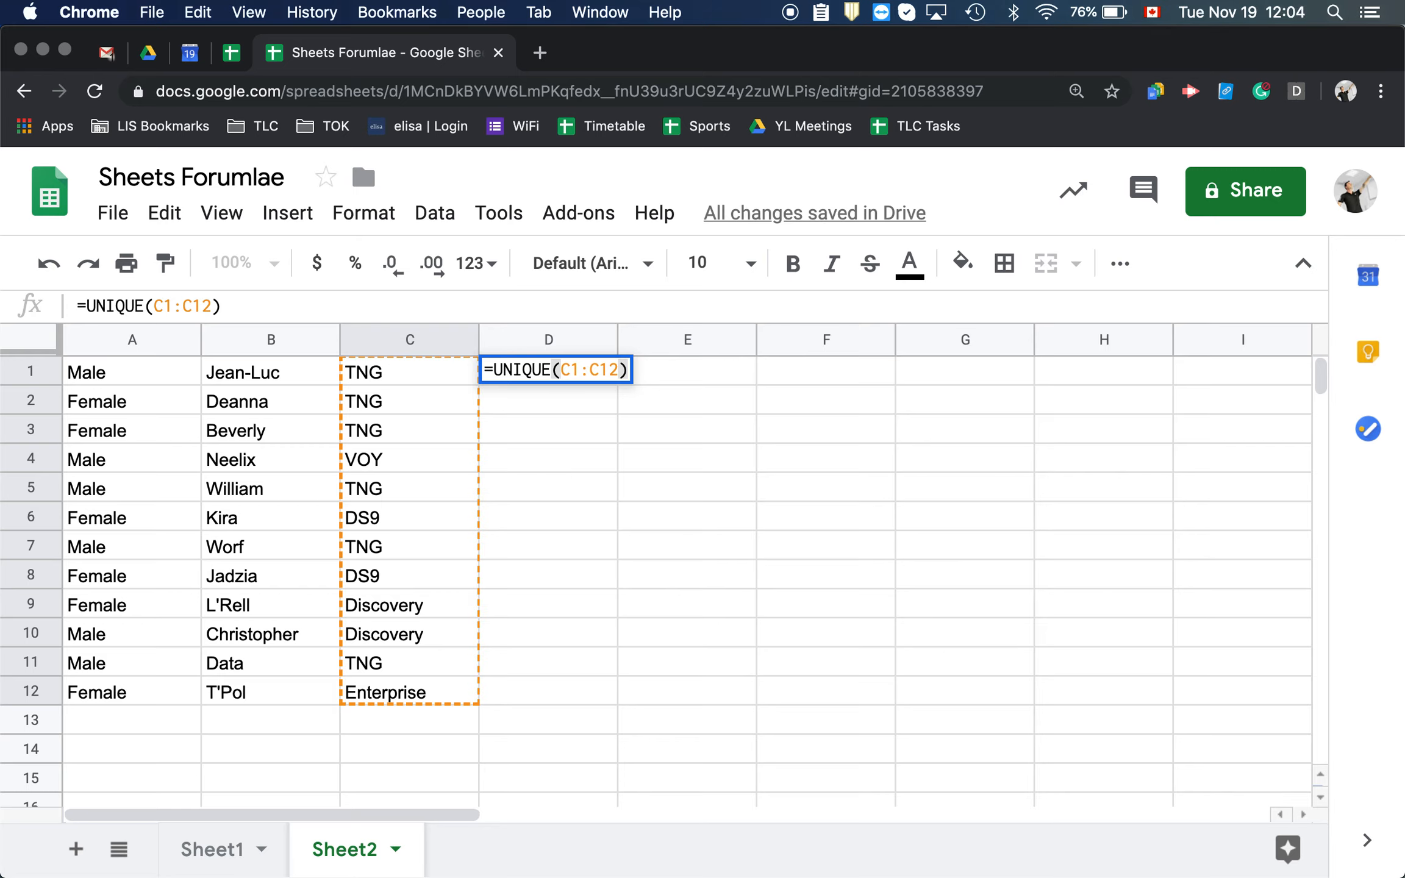
key(Return)
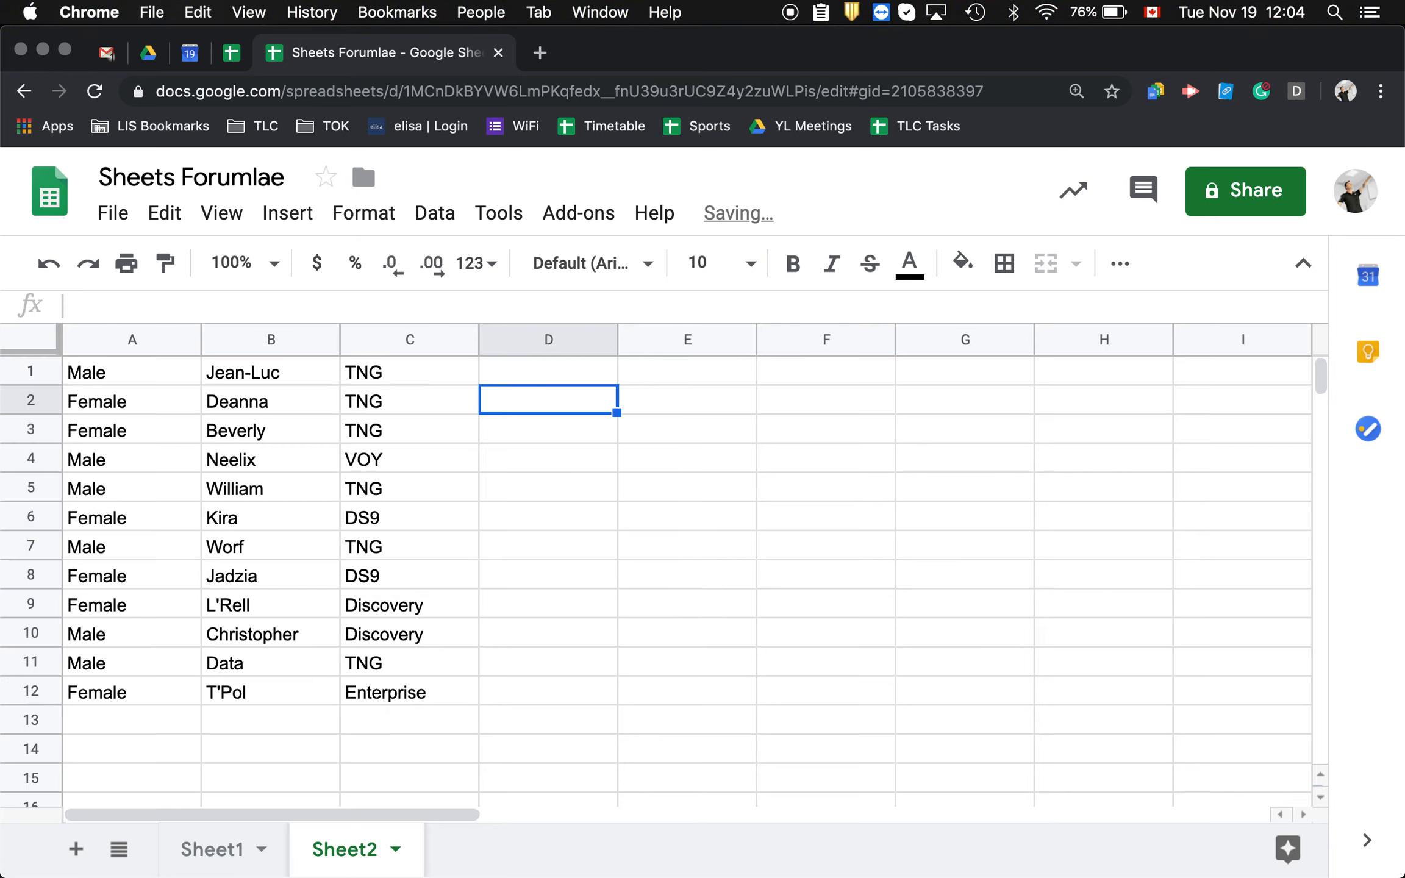
click(557, 377)
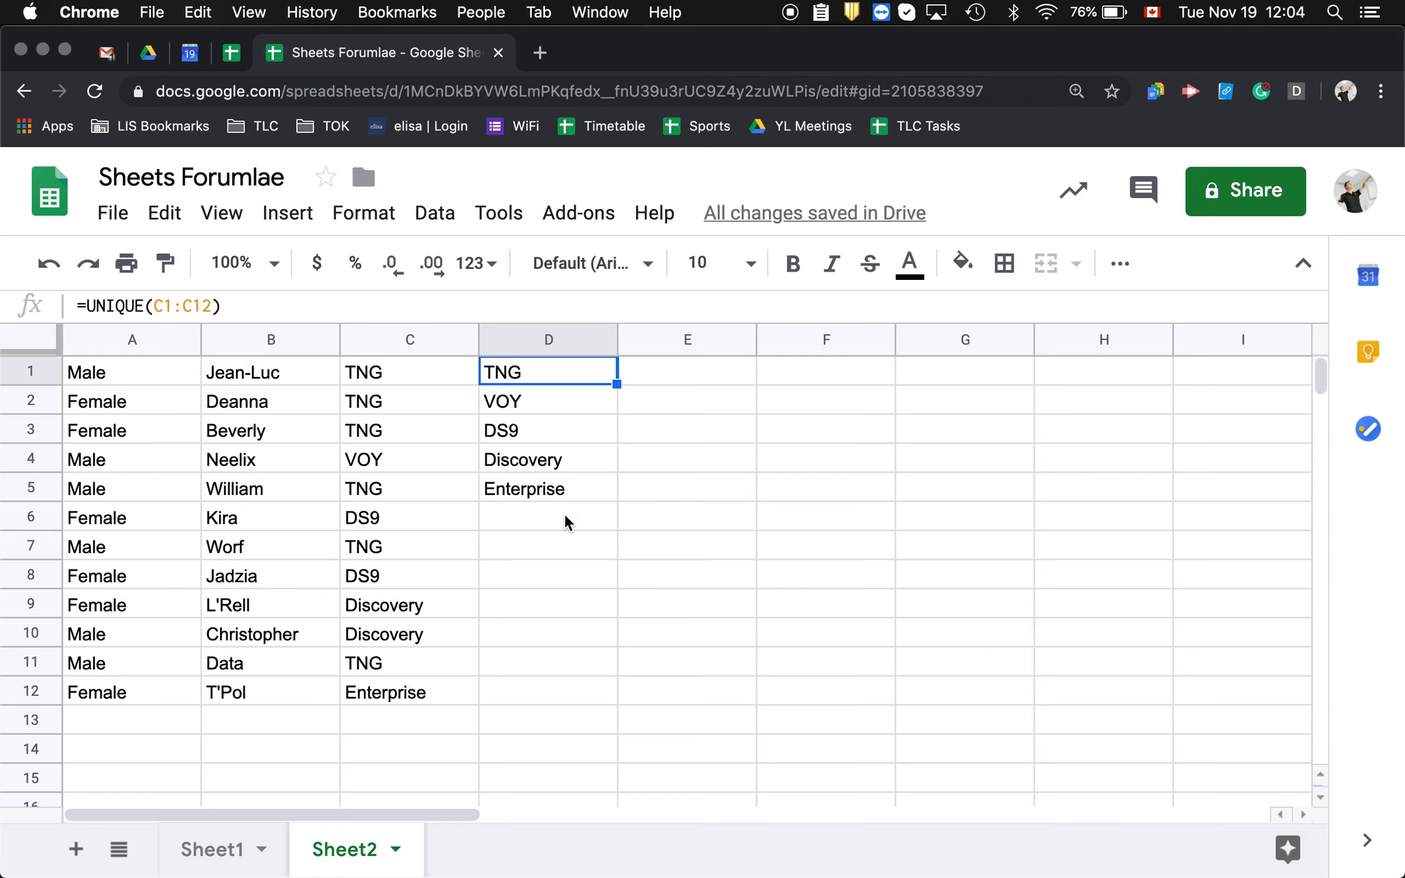
On Sheet1, enter =COUNT(D2:D13) in cell C2 to count the numeric values in column D
click(219, 849)
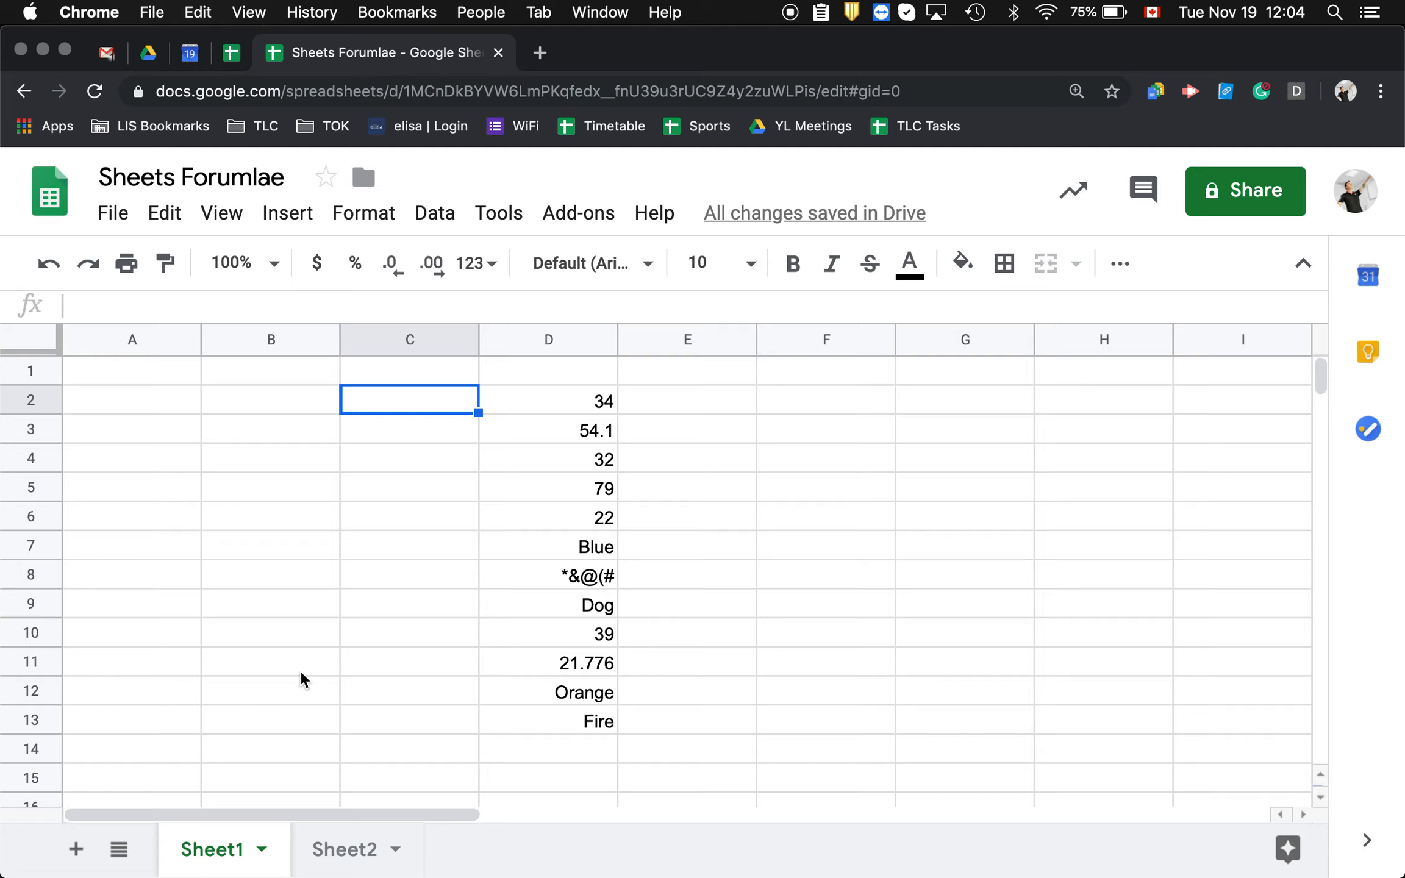
drag(540, 397, 580, 726)
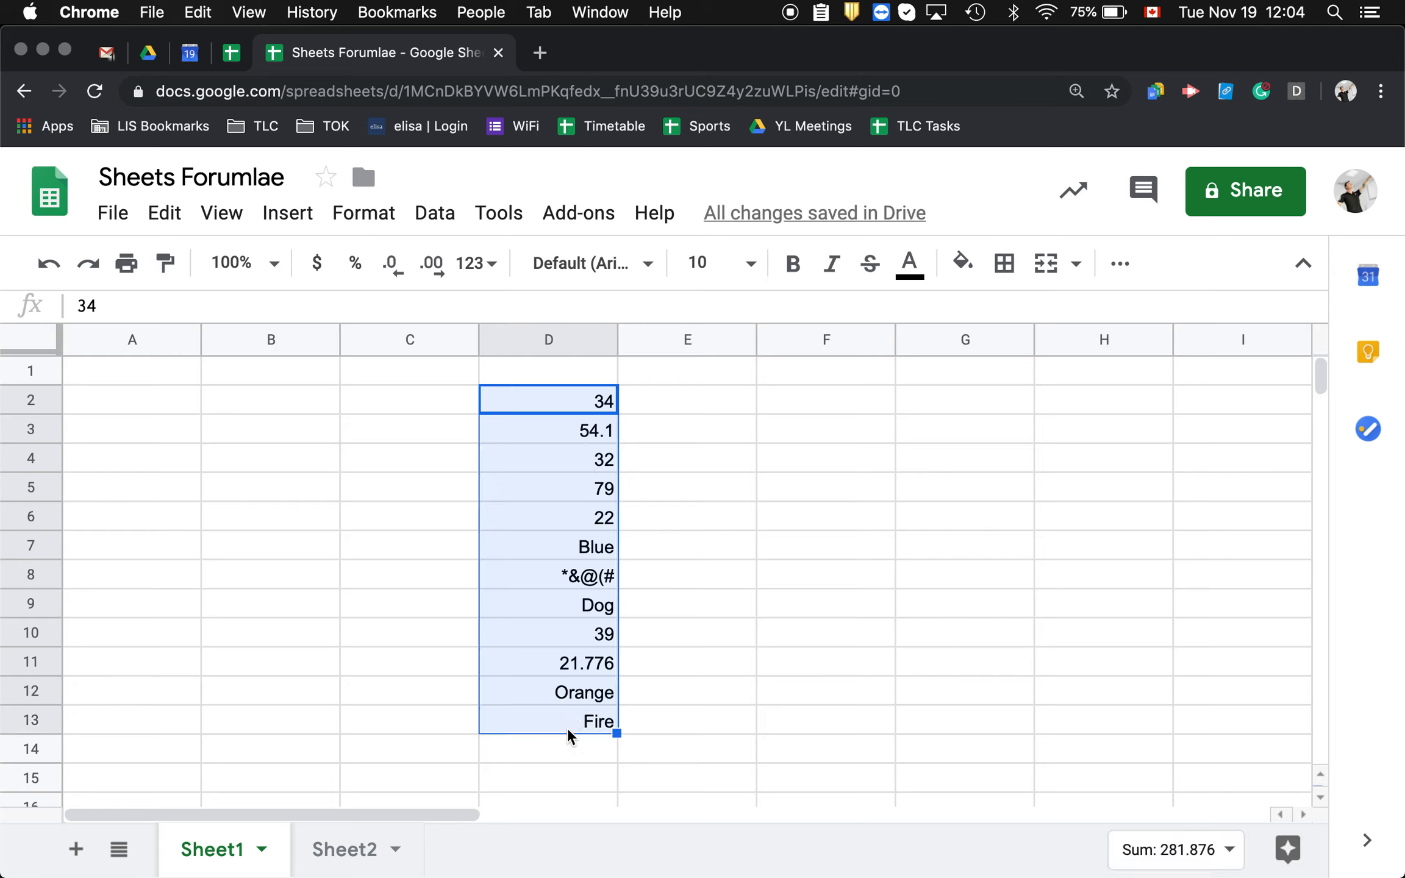
click(373, 407)
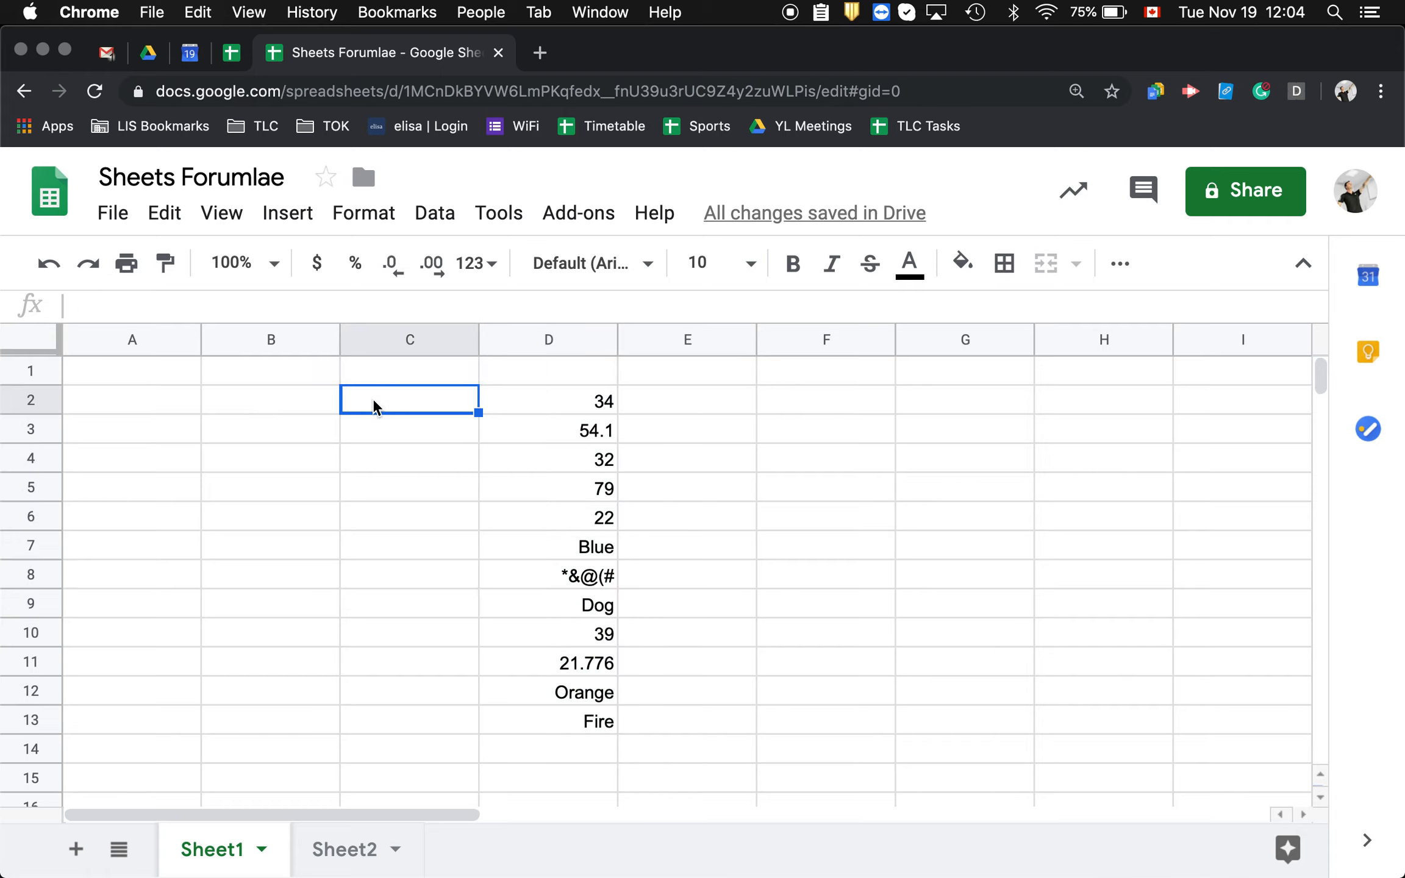
text(=)
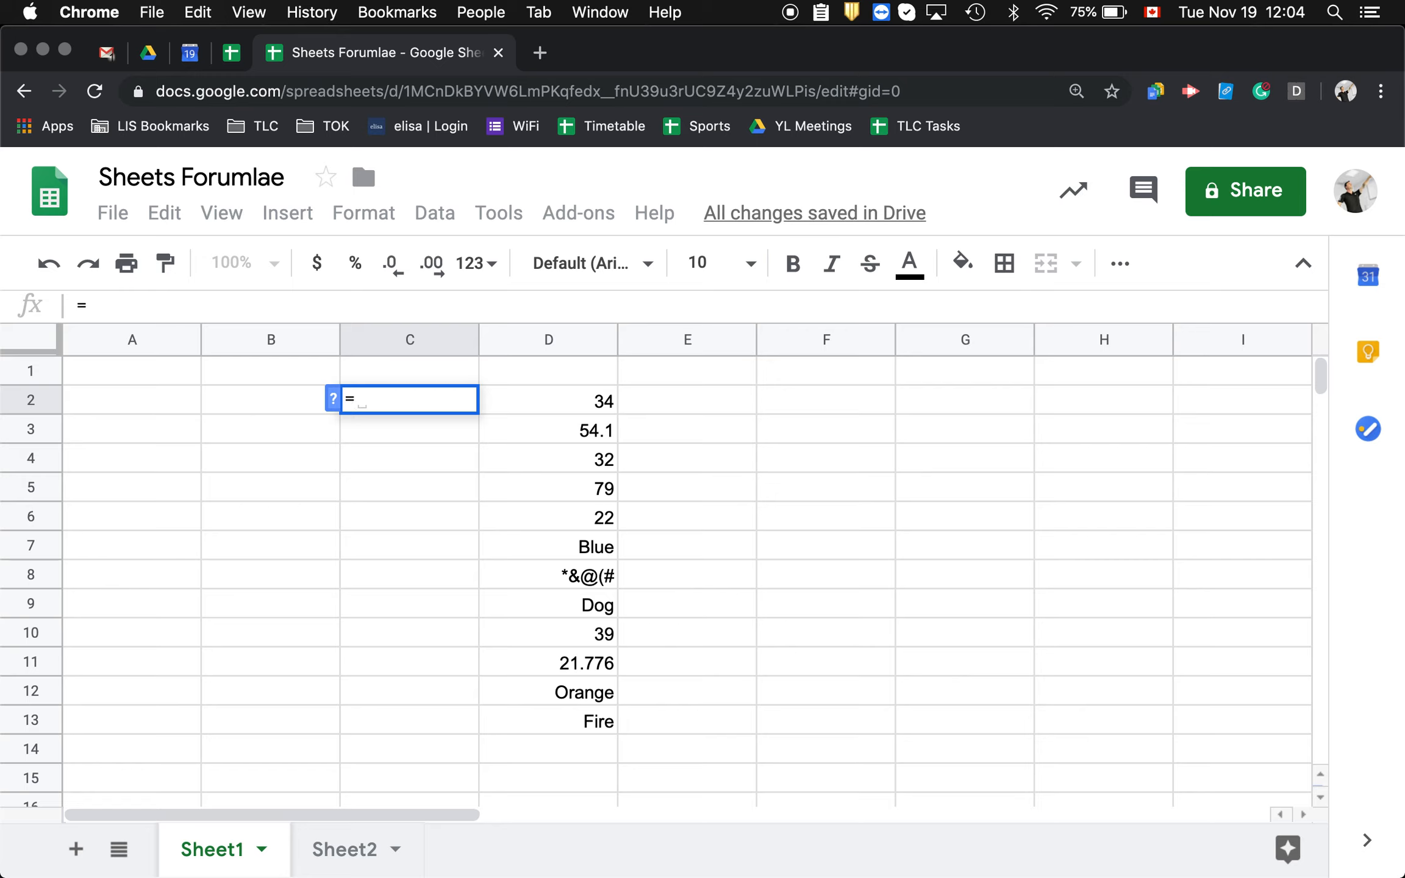
text(cou)
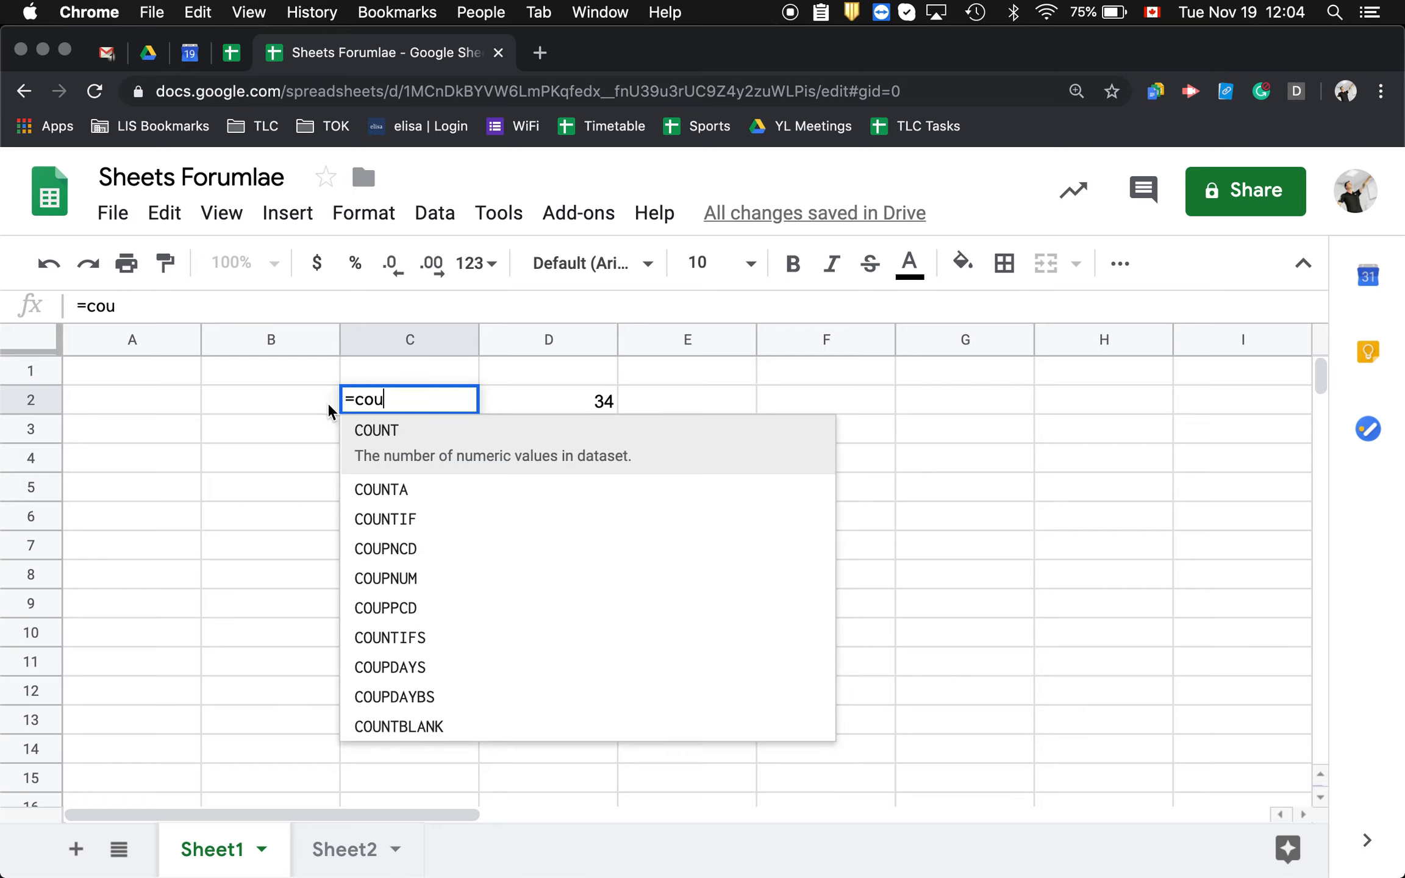
click(395, 438)
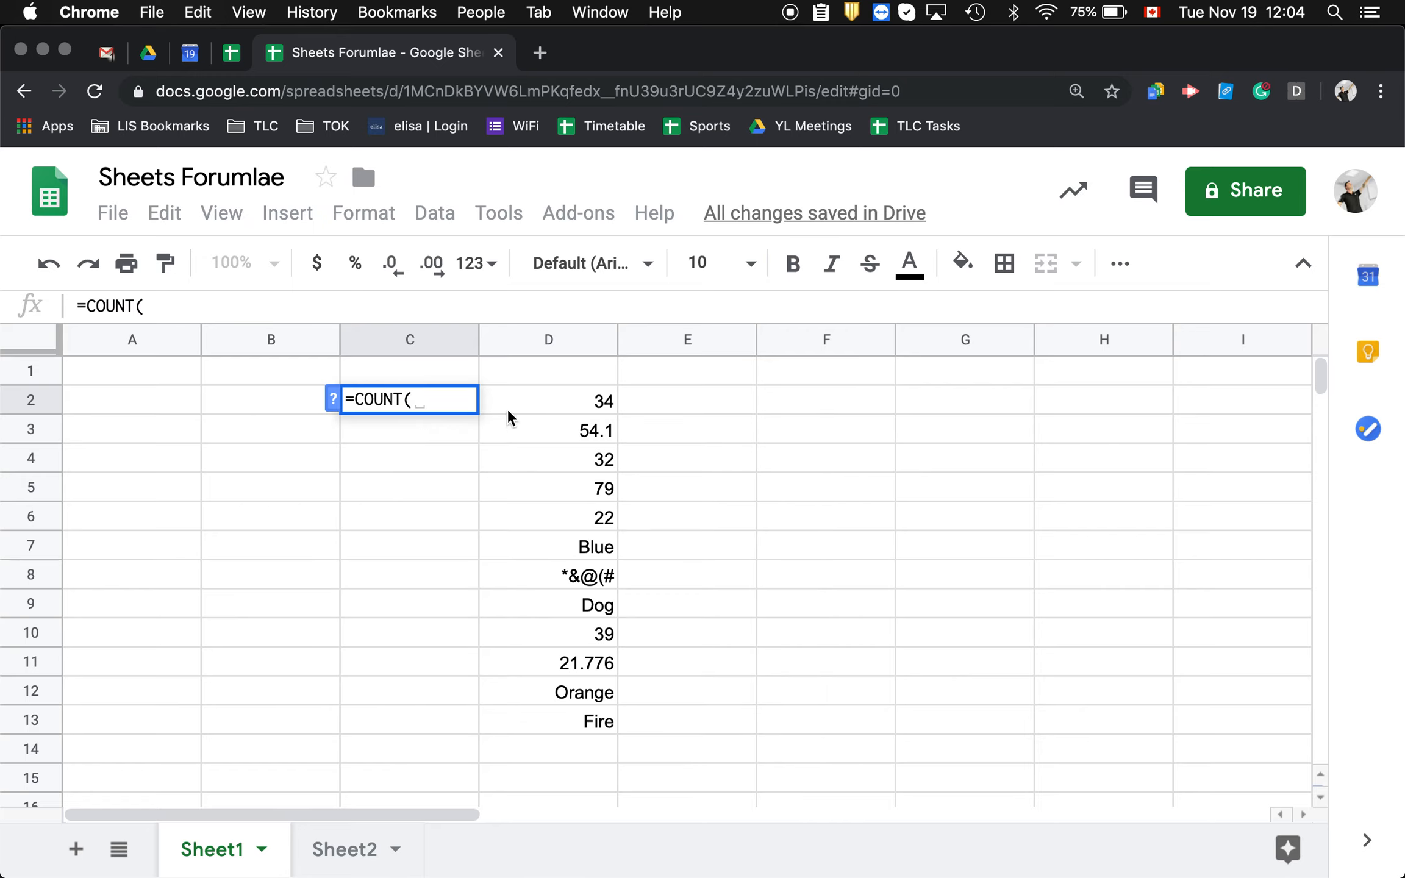
click(555, 402)
drag(556, 402, 578, 721)
text())
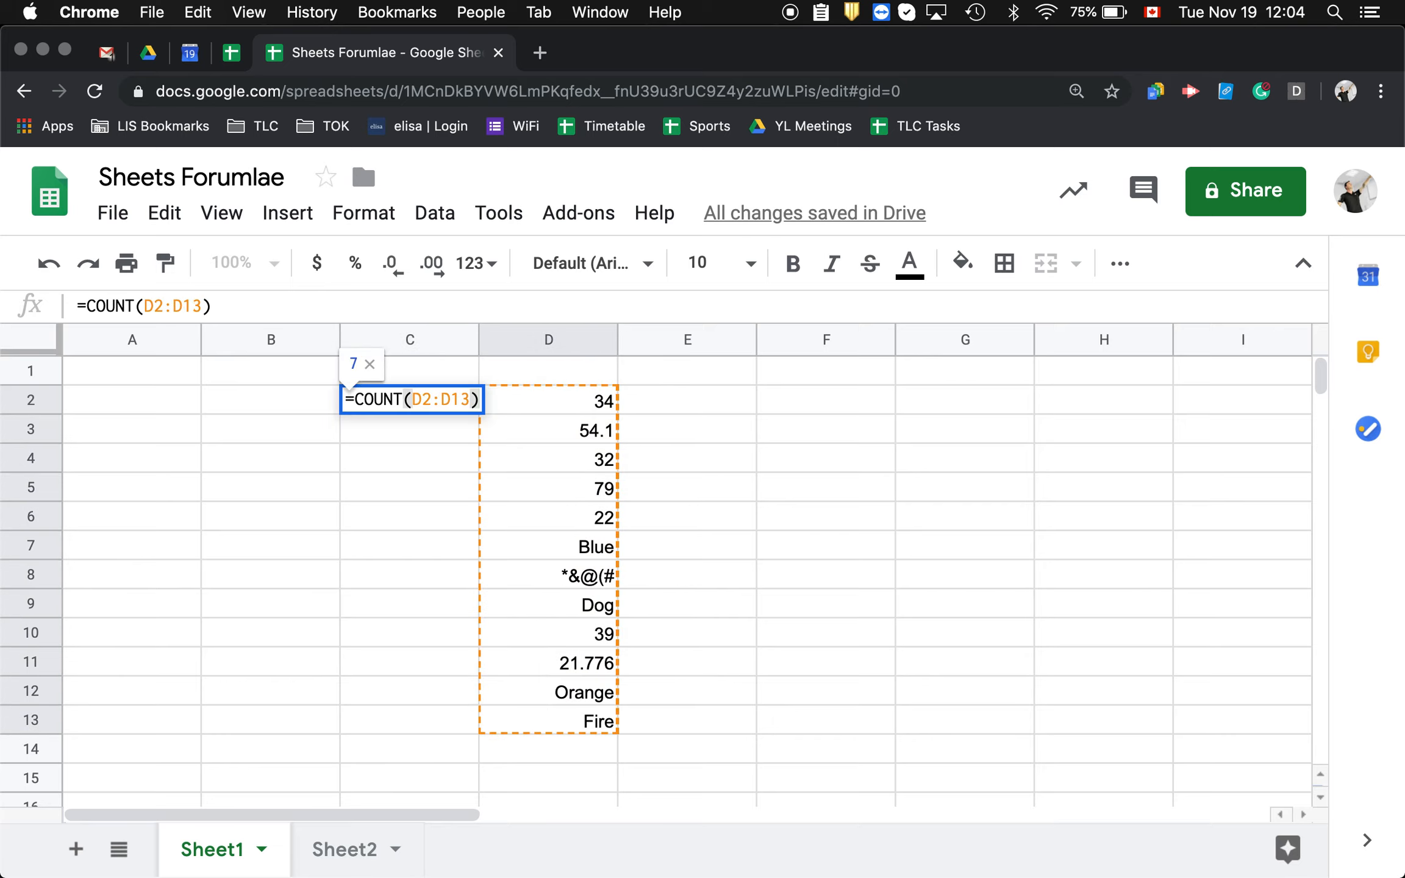
key(Return)
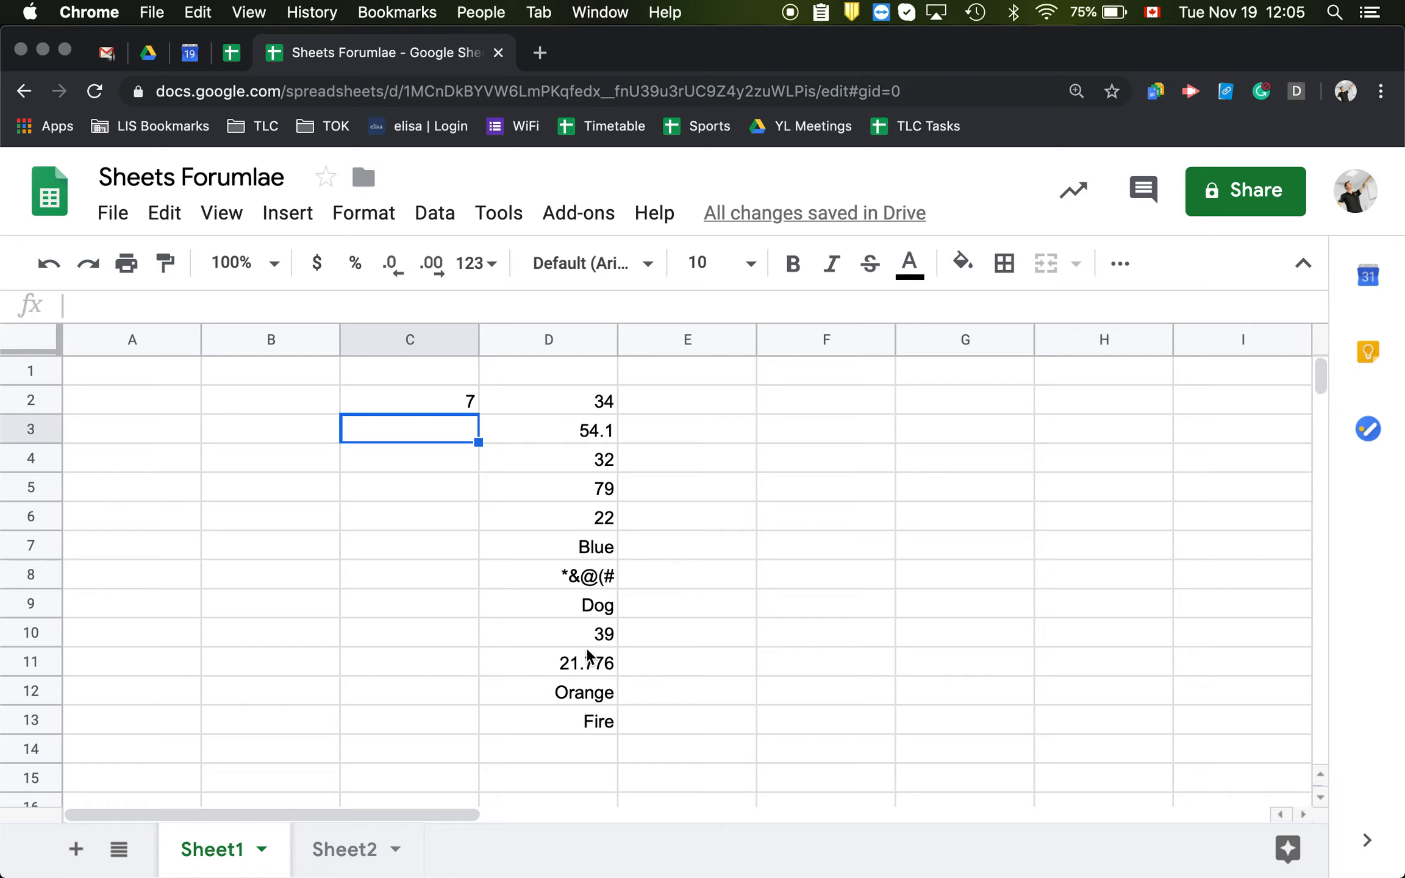
click(437, 412)
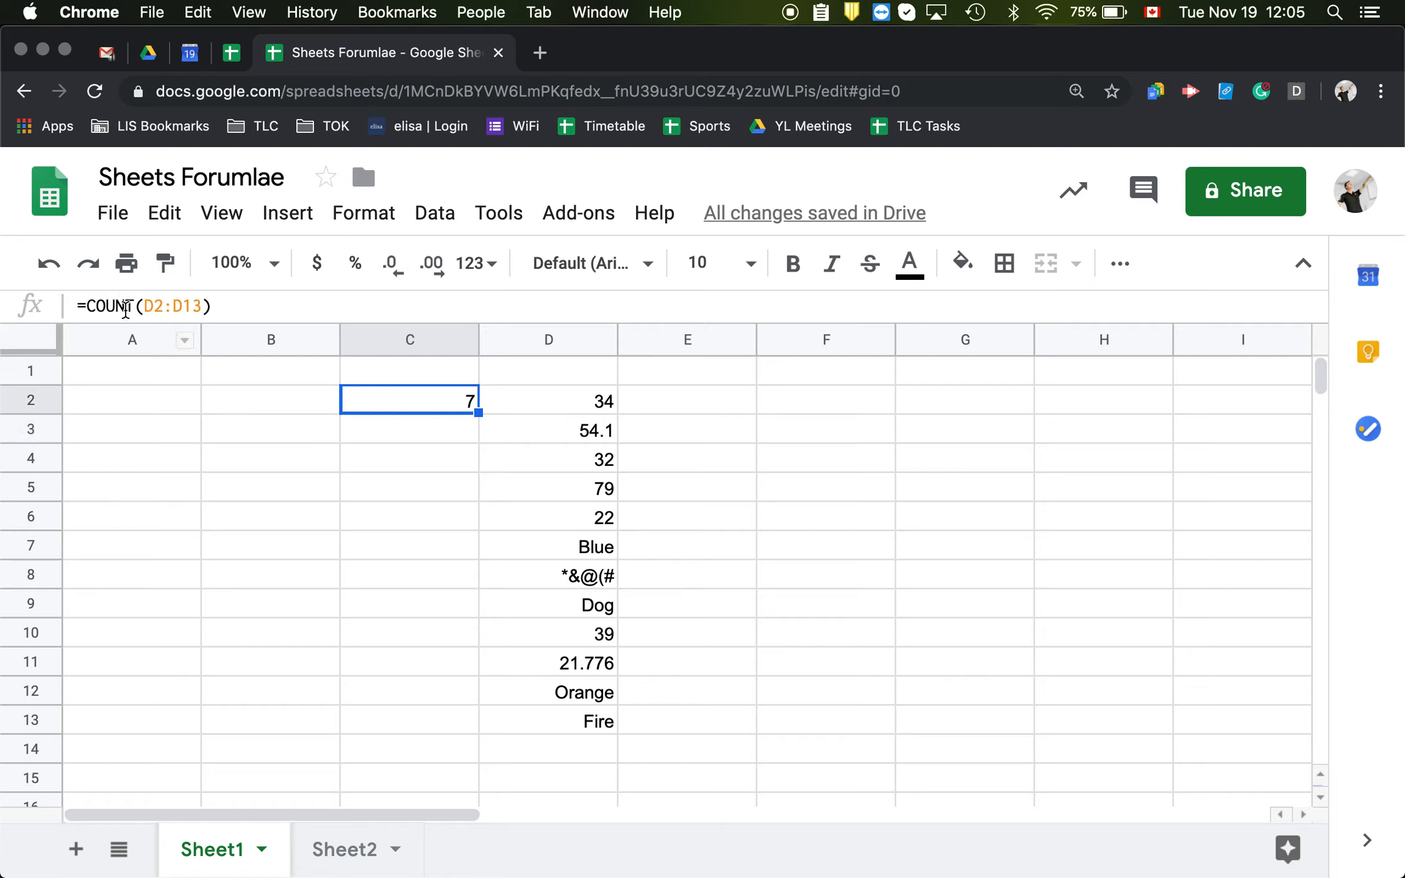
Return to Sheet2 and clear the UNIQUE formula and its results from column D
click(343, 851)
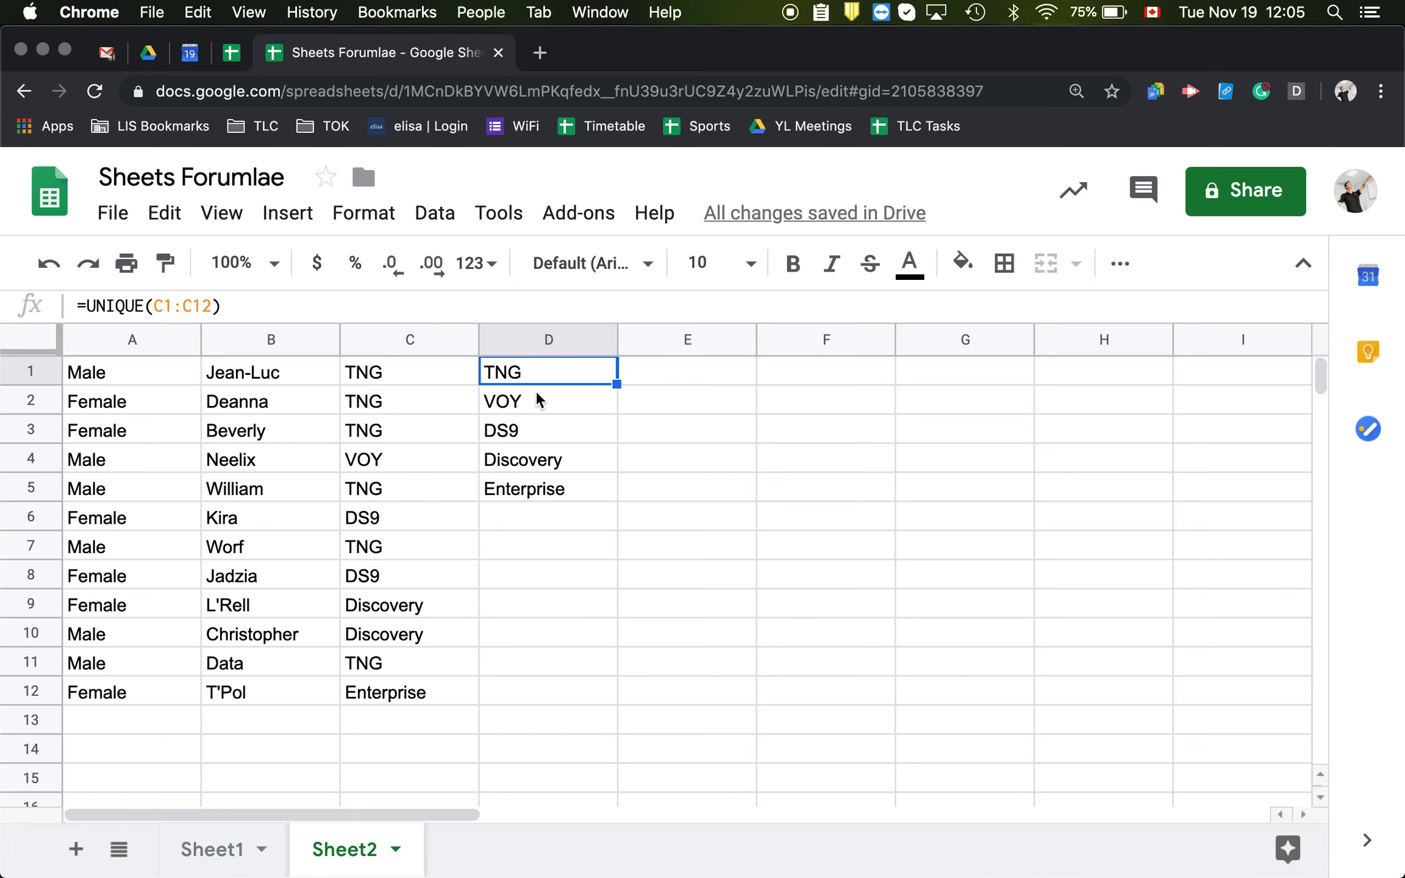
drag(552, 536, 526, 370)
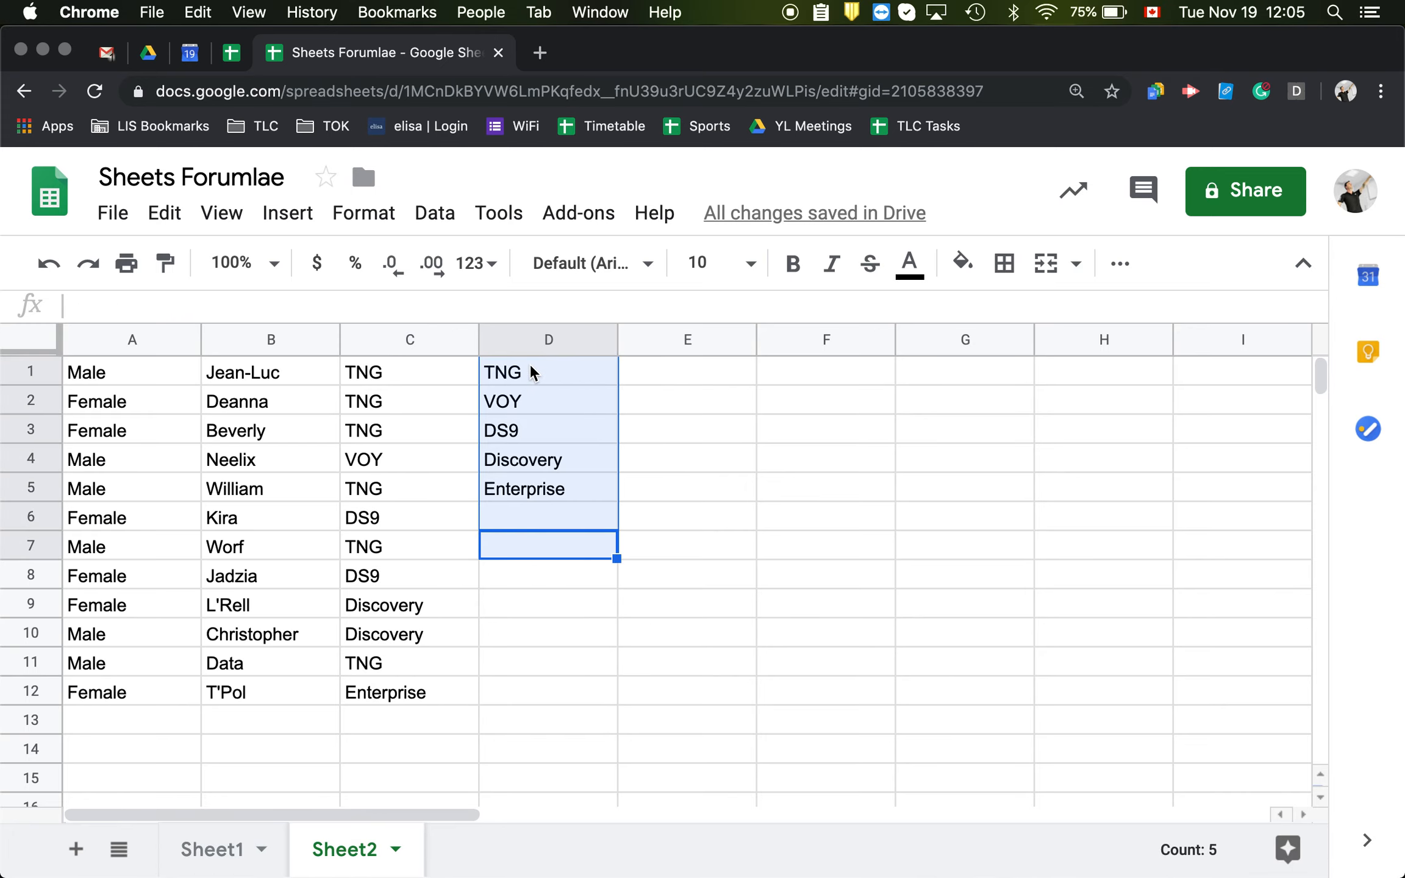
key(Delete)
Start an IF formula in cell D1 that tests A1="Male" and returns B1 when true
click(542, 371)
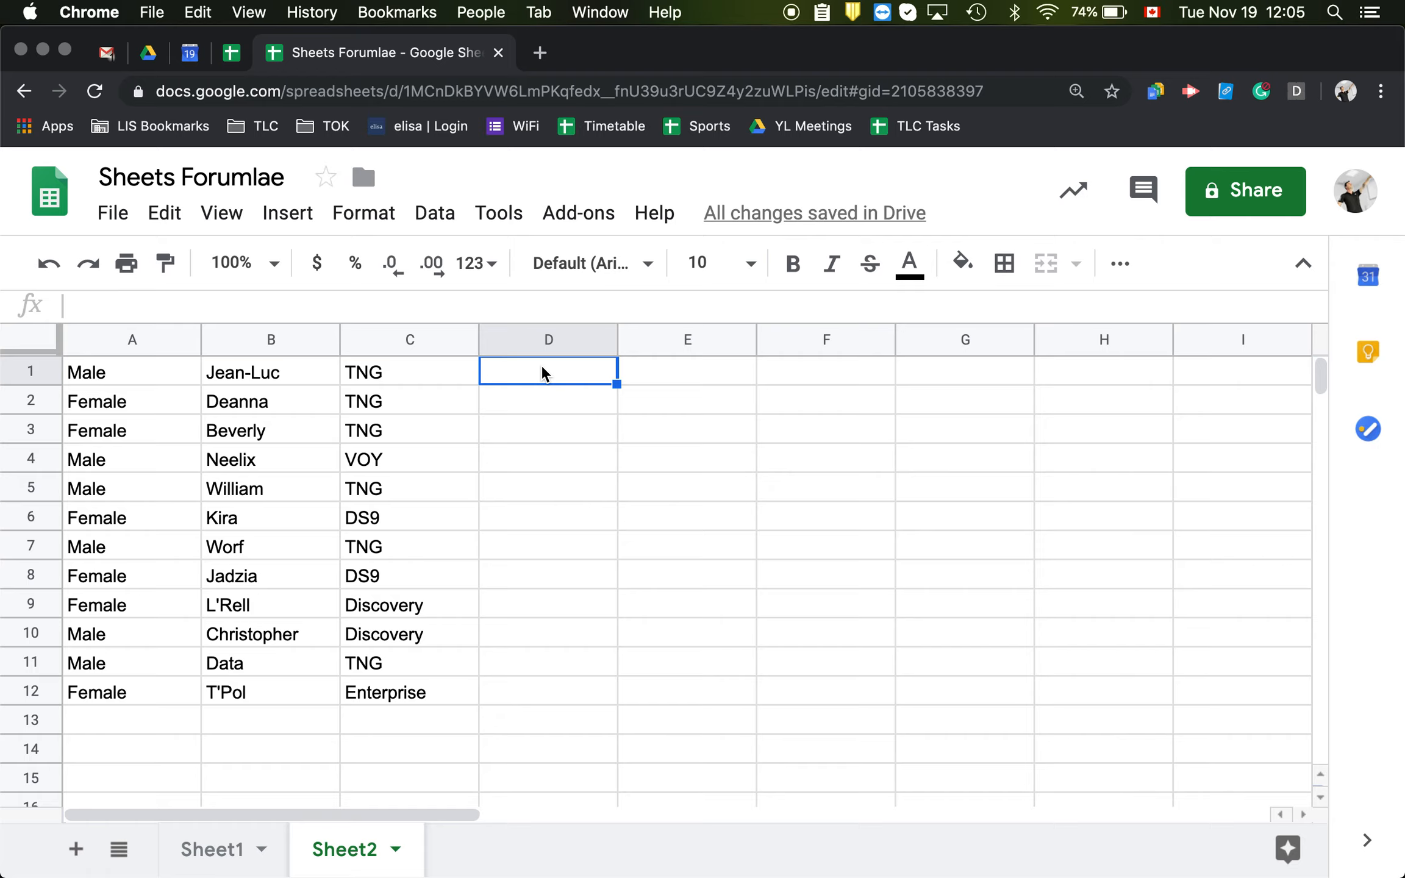
click(265, 304)
text(=)
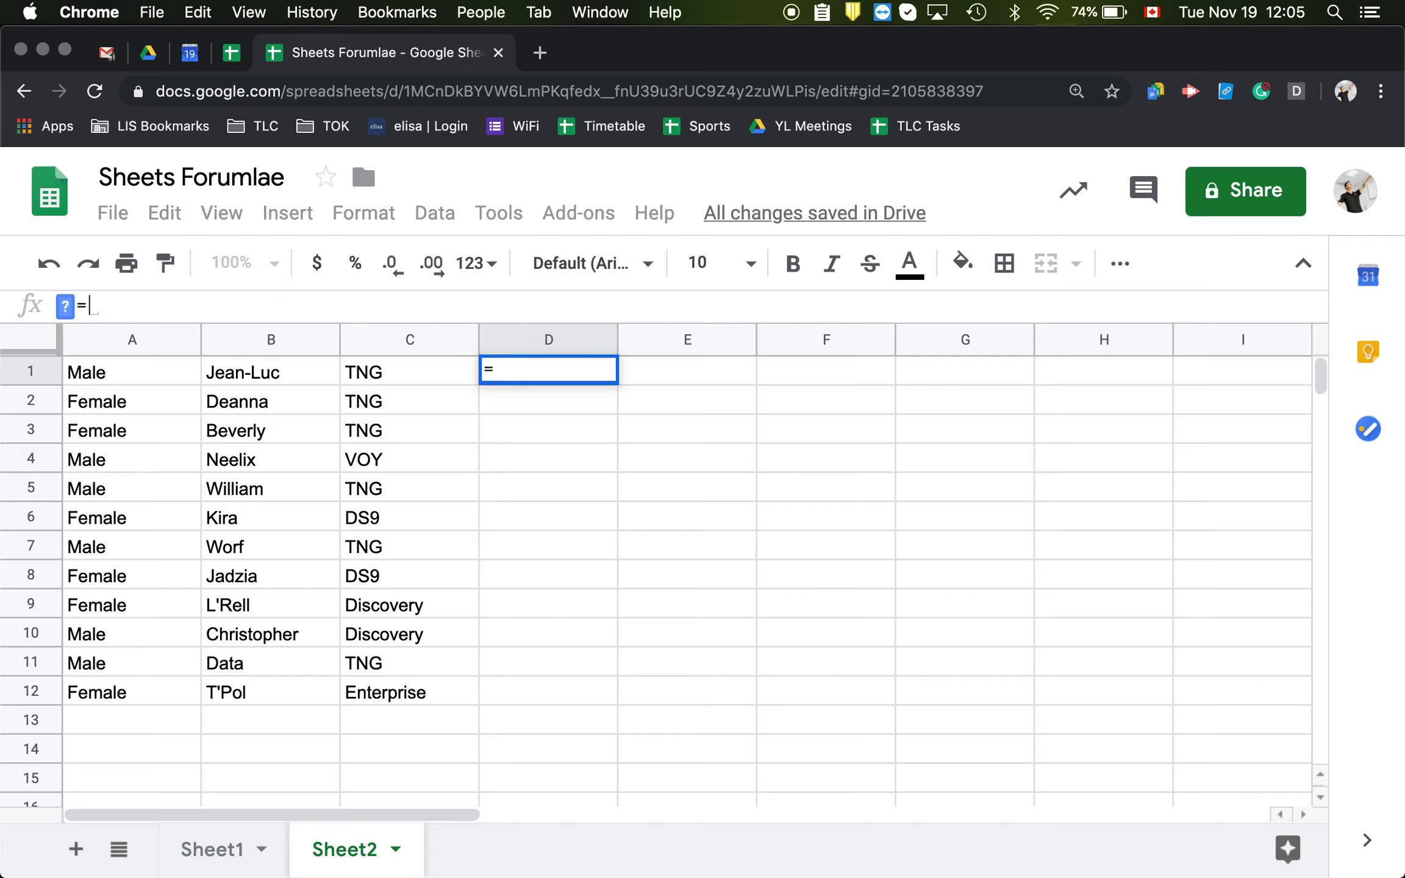
text(IF)
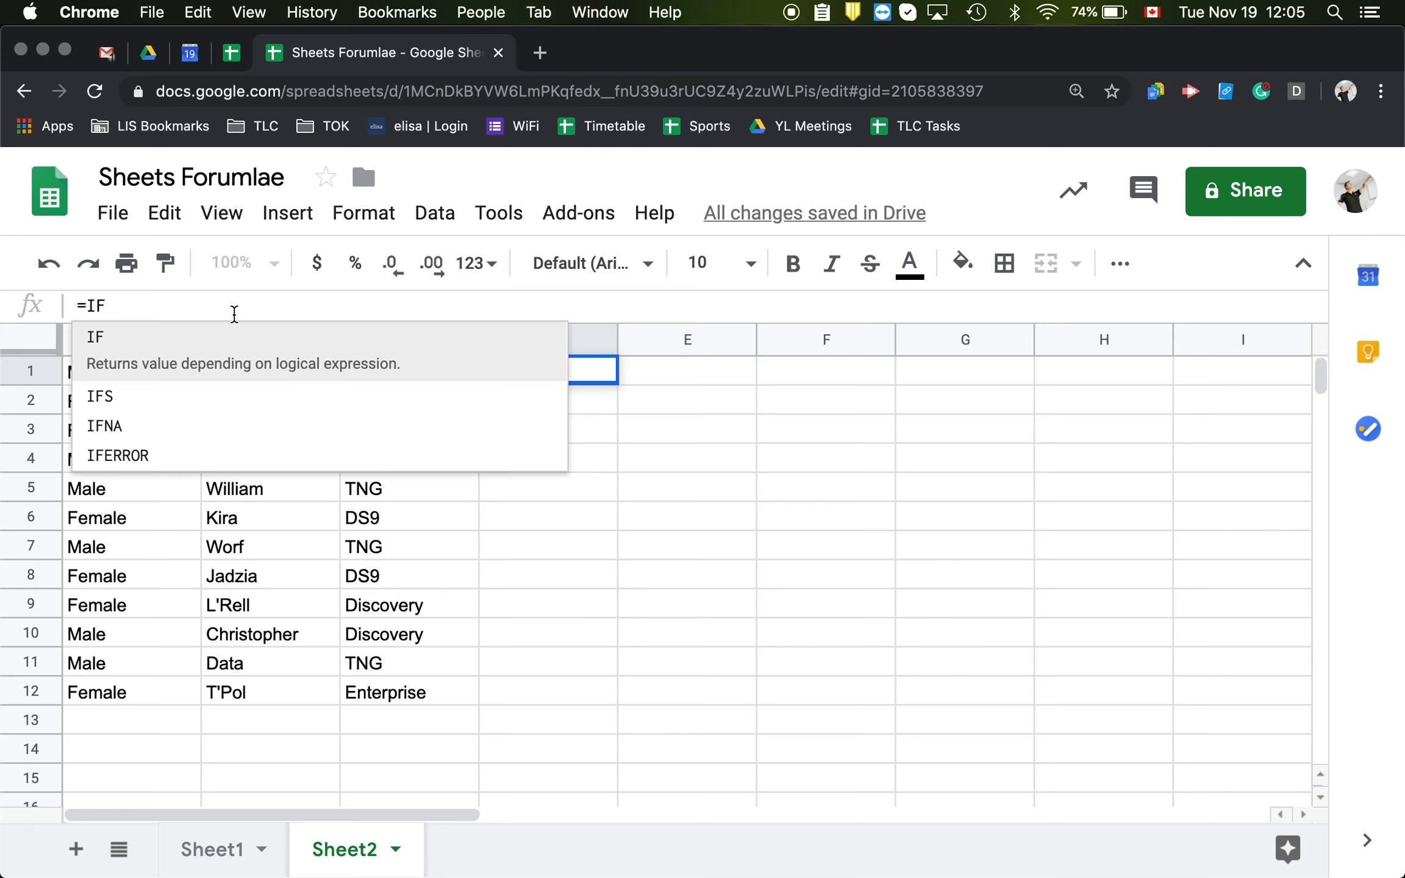
click(195, 354)
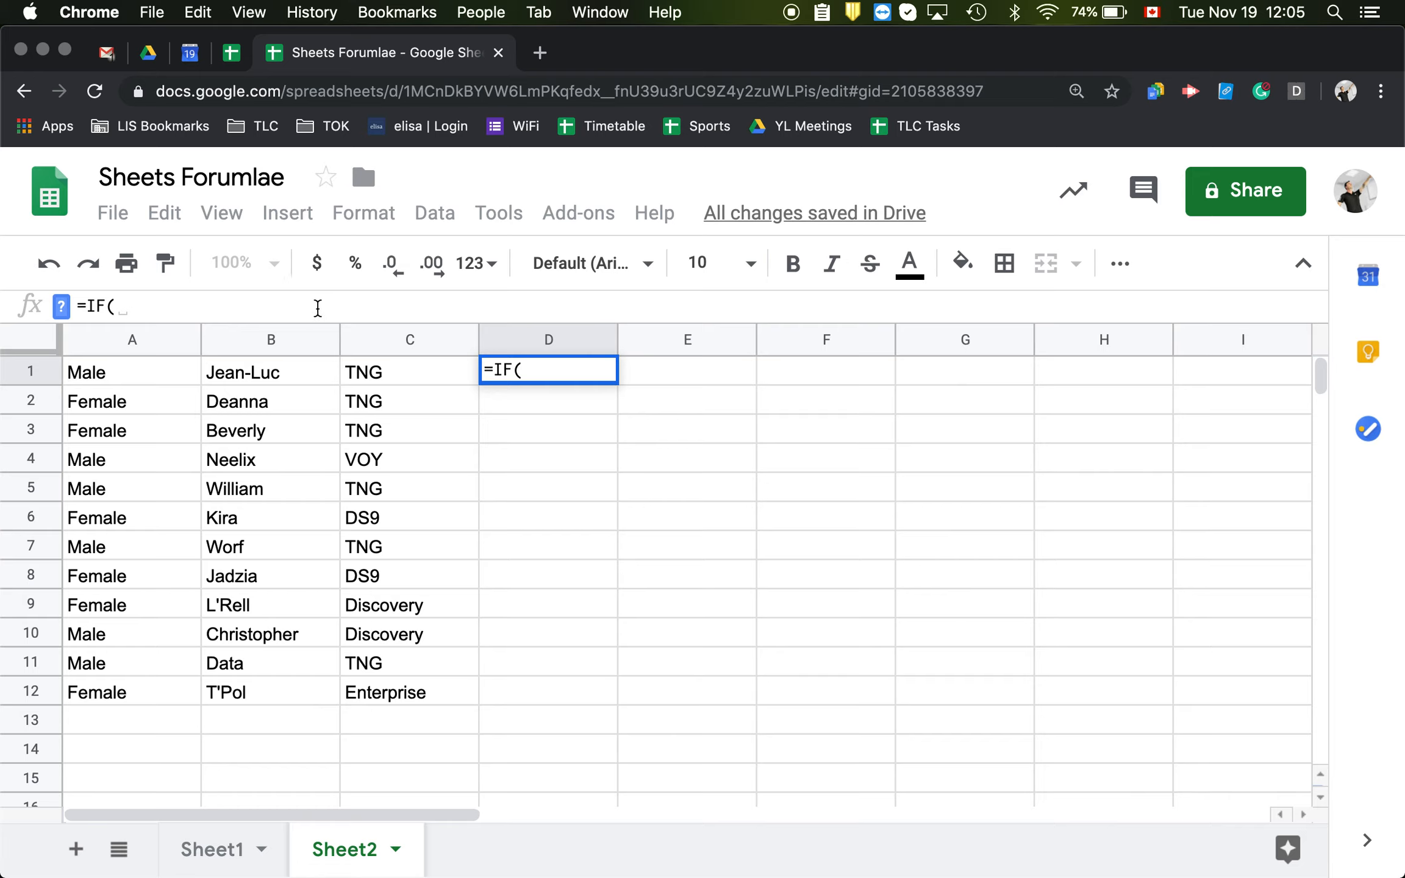
click(141, 371)
text(=)
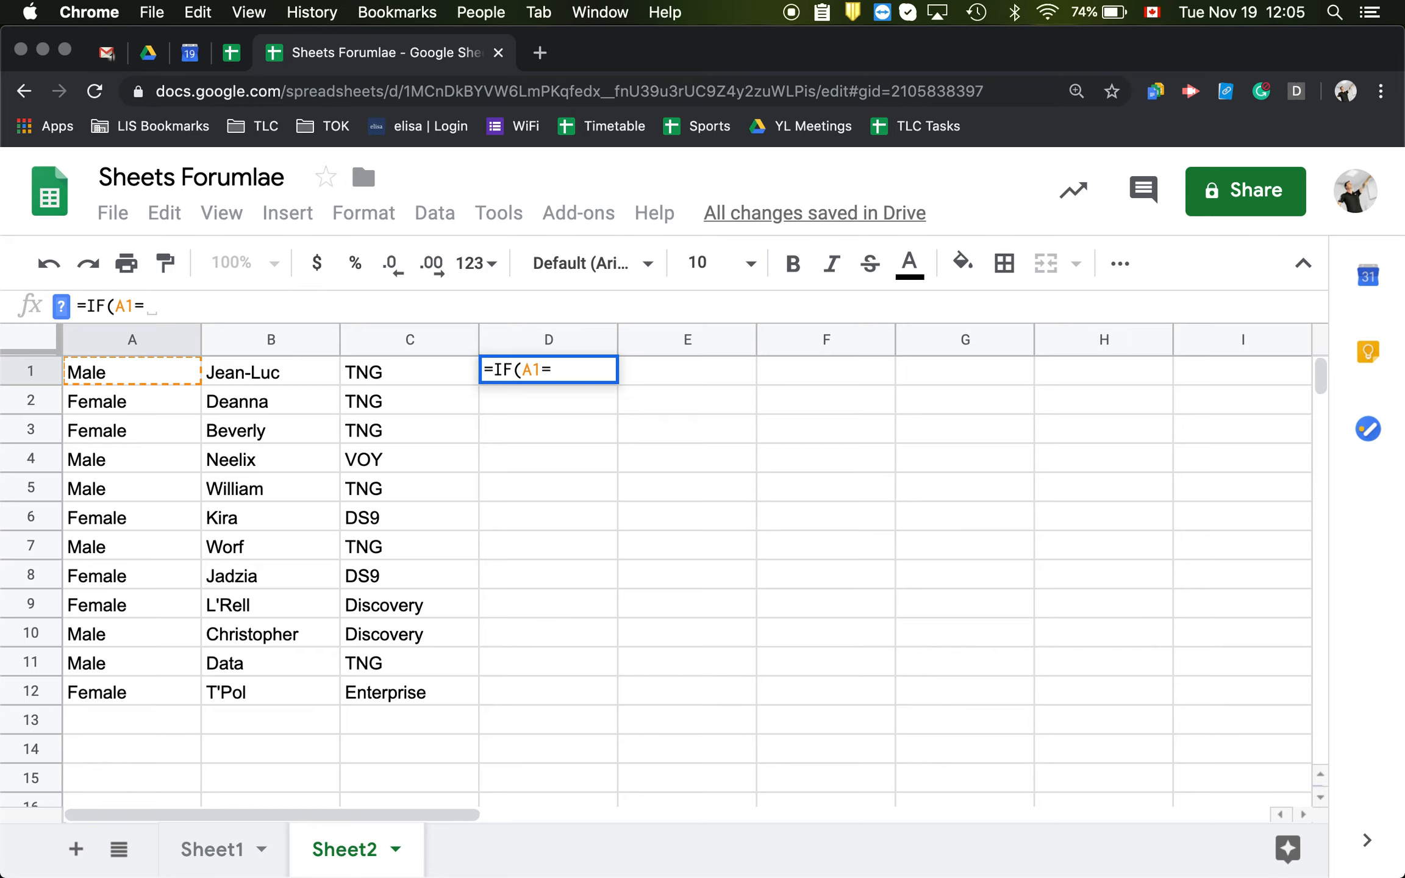
text("Male")
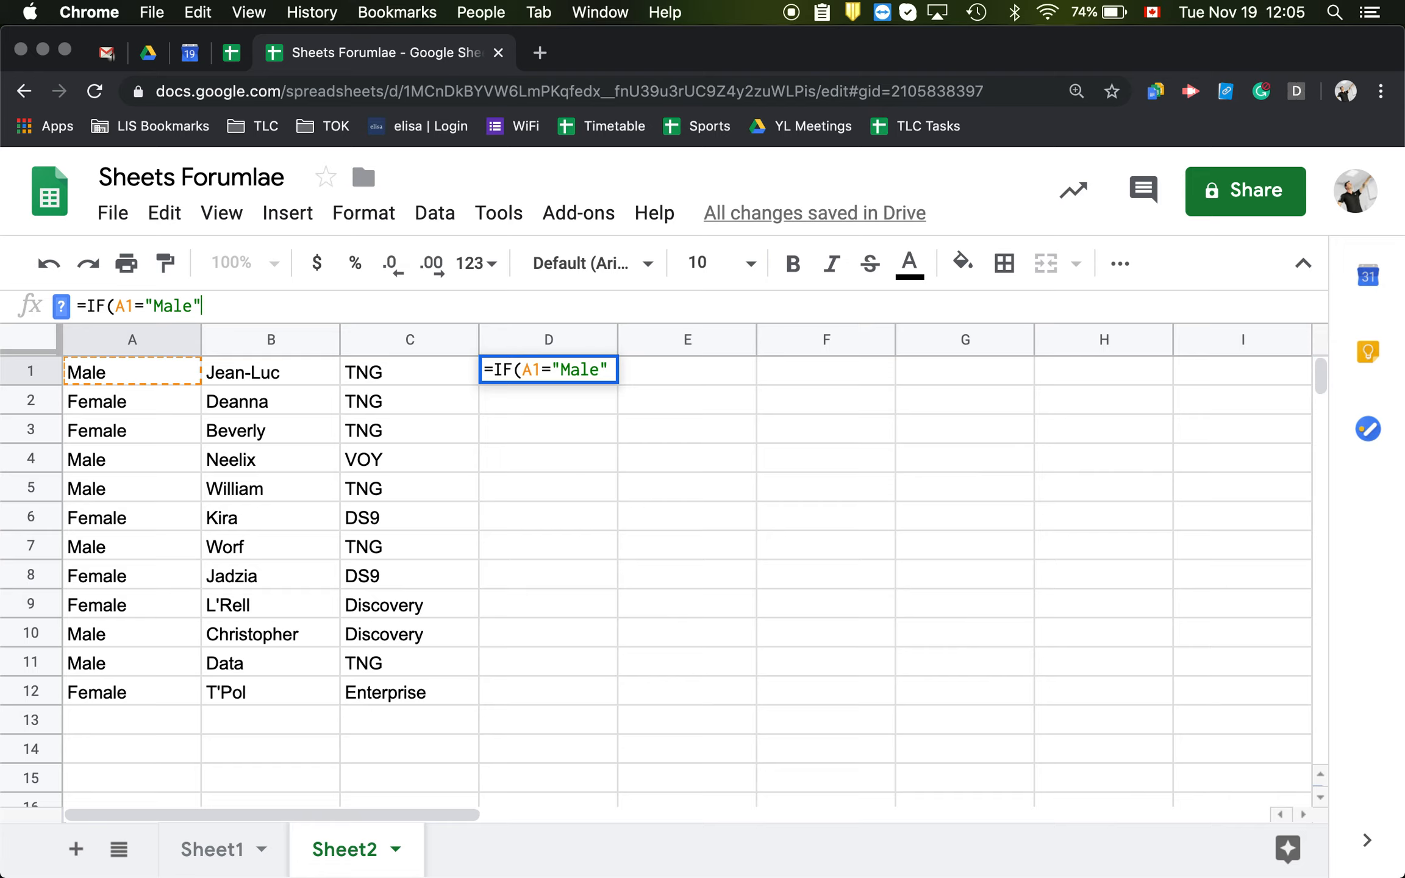
text(,)
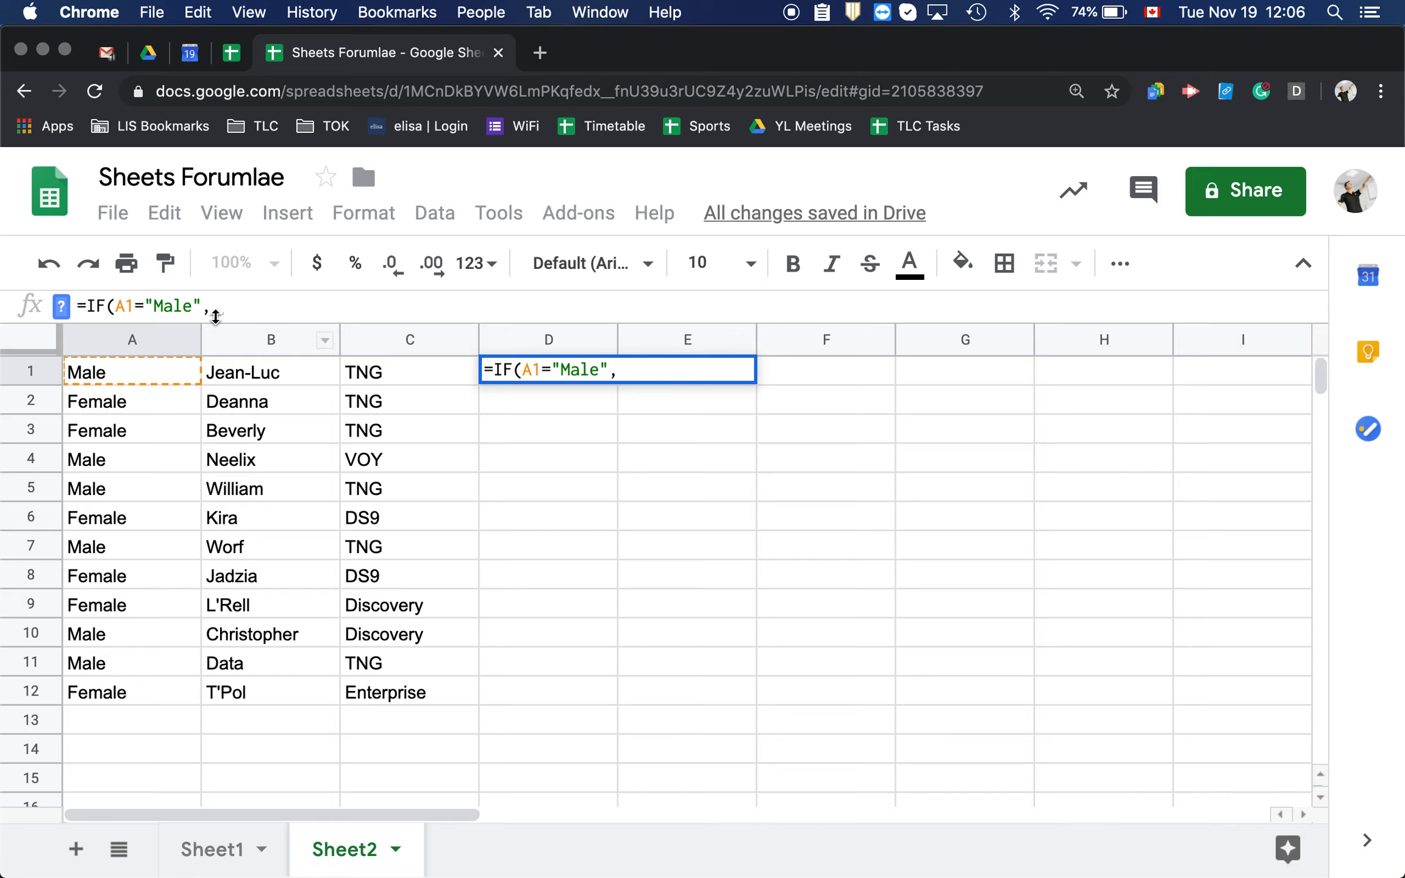
click(266, 375)
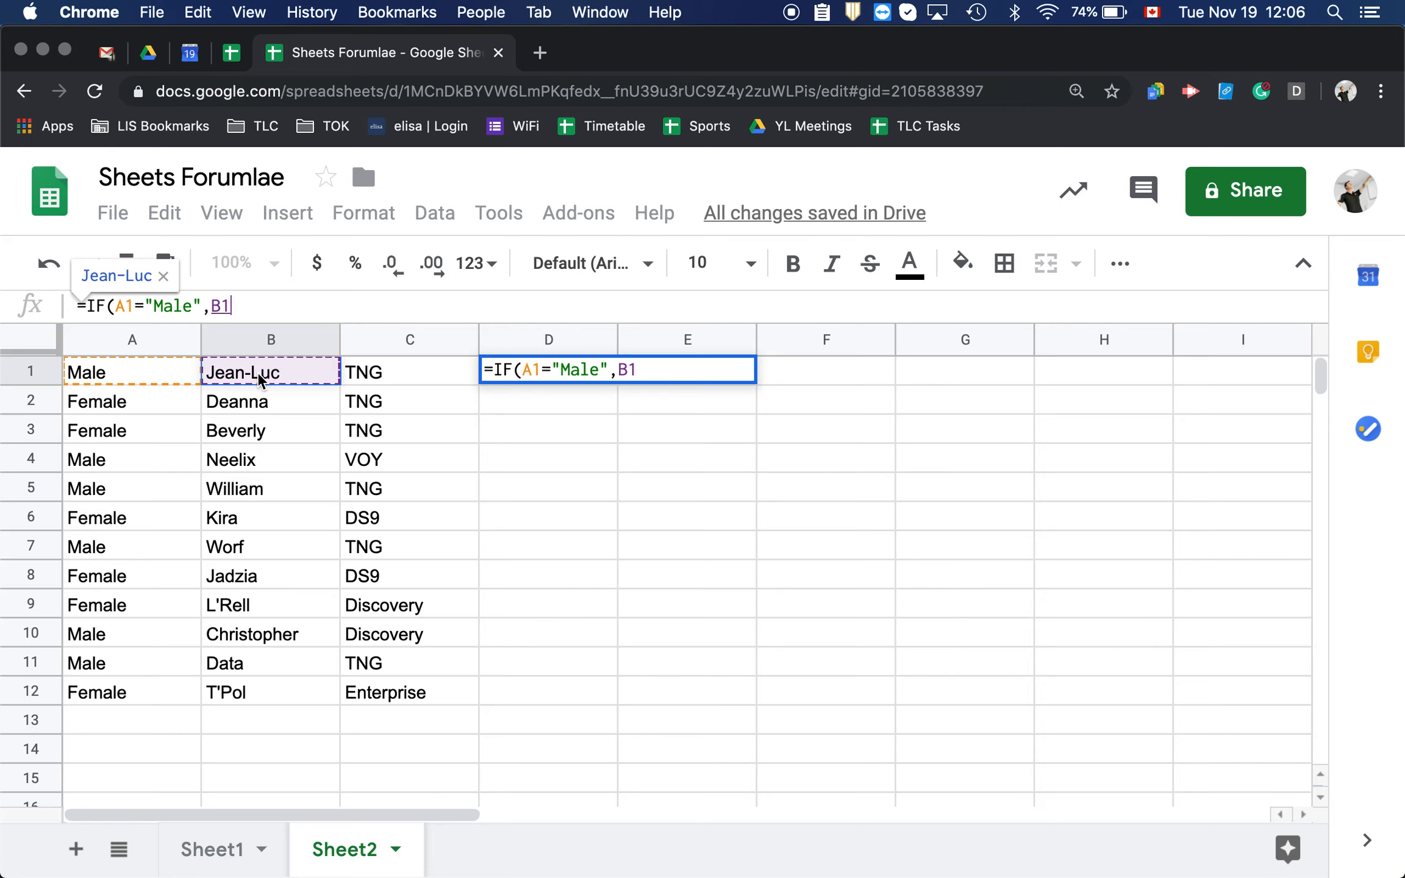
text(,)
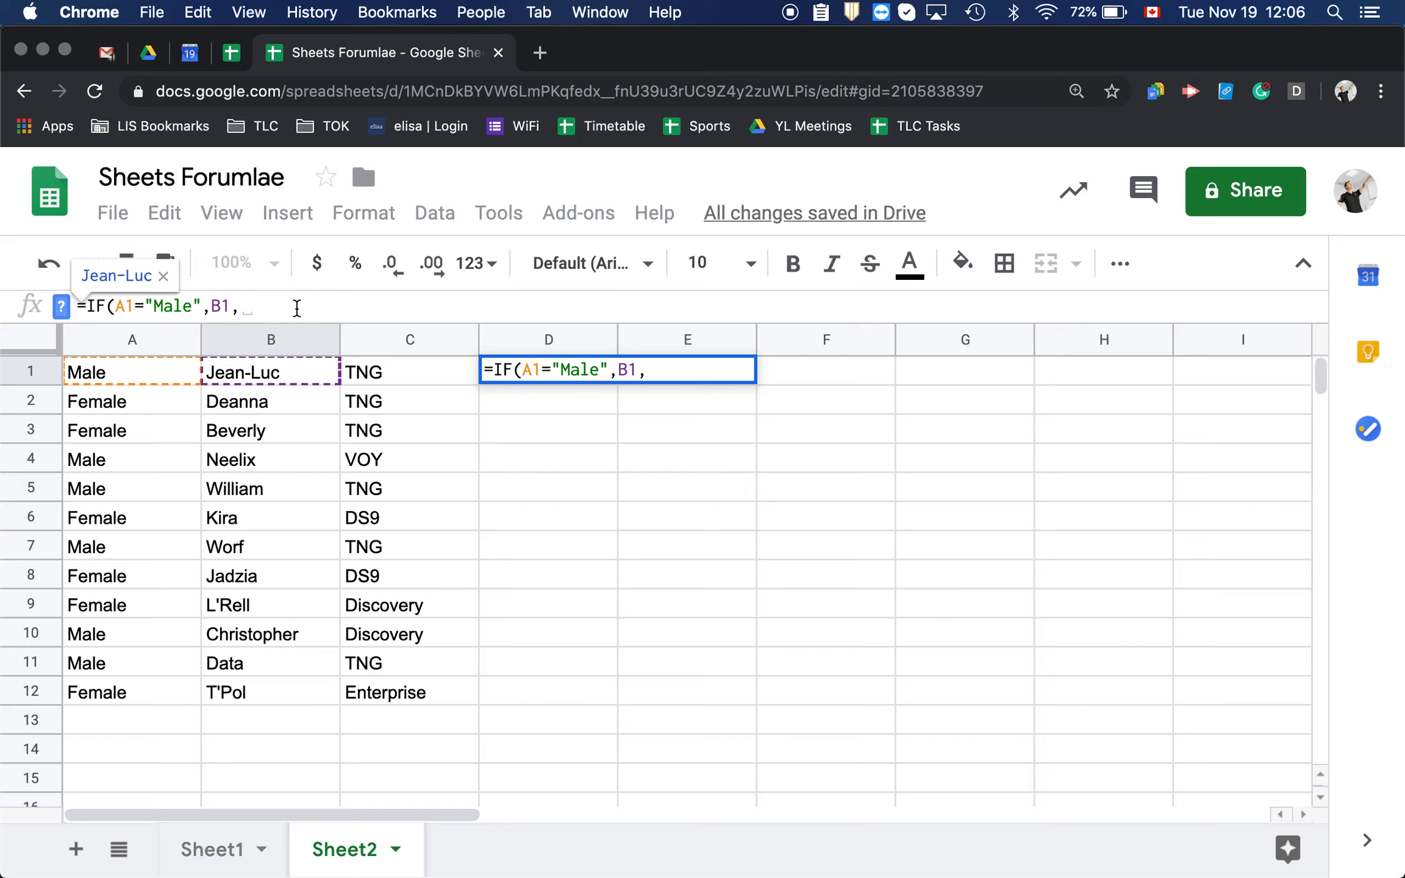
Complete the D1 IF formula with "Female" as the false result and fill it down through D12
text(Fem)
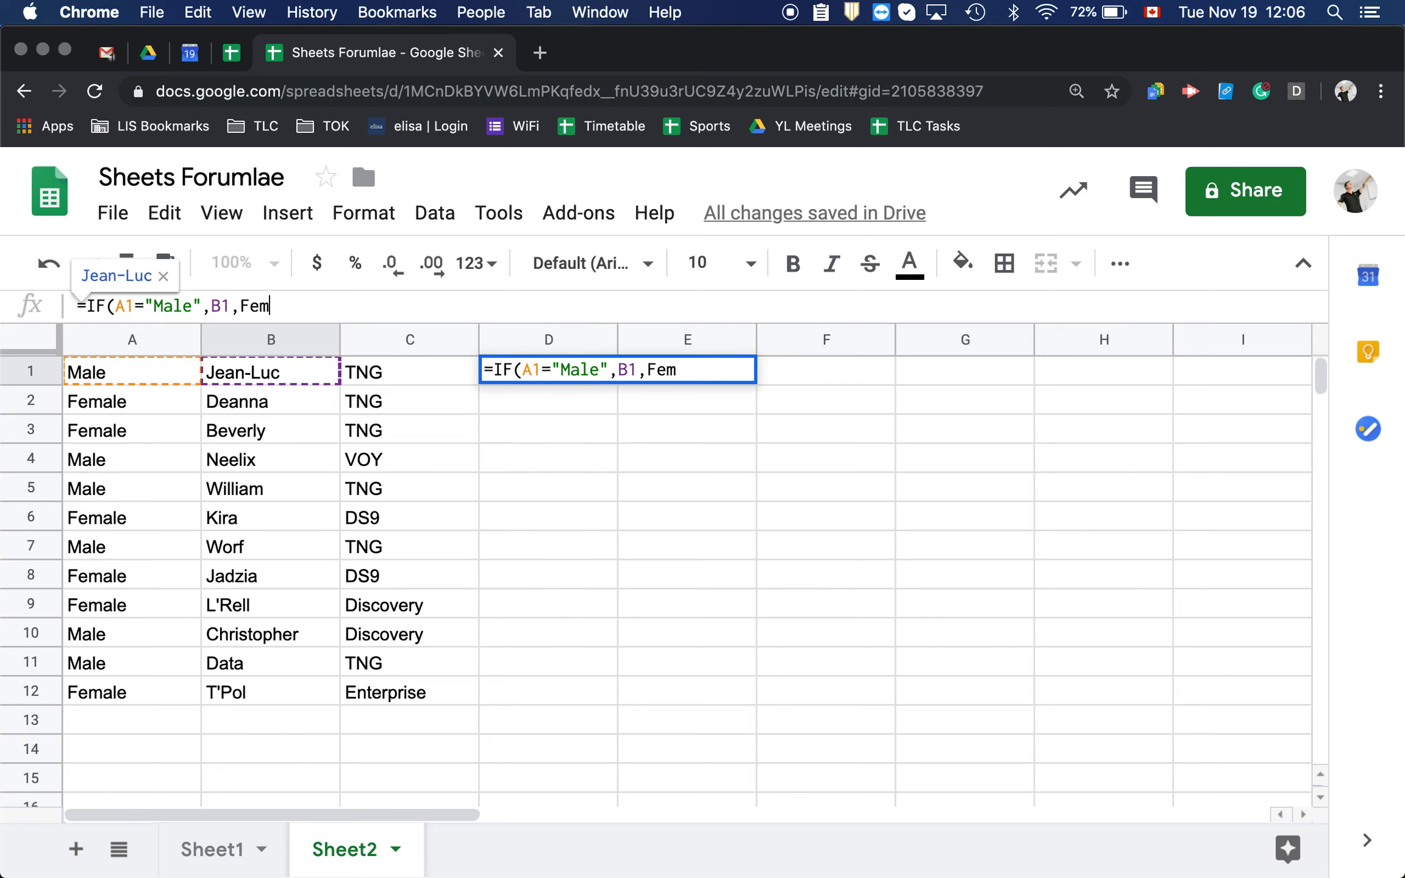
text(al)
key(BackSpace)
key(BackSpace)
key(BackSpace)
key(BackSpace)
key(BackSpace)
text("Female"))
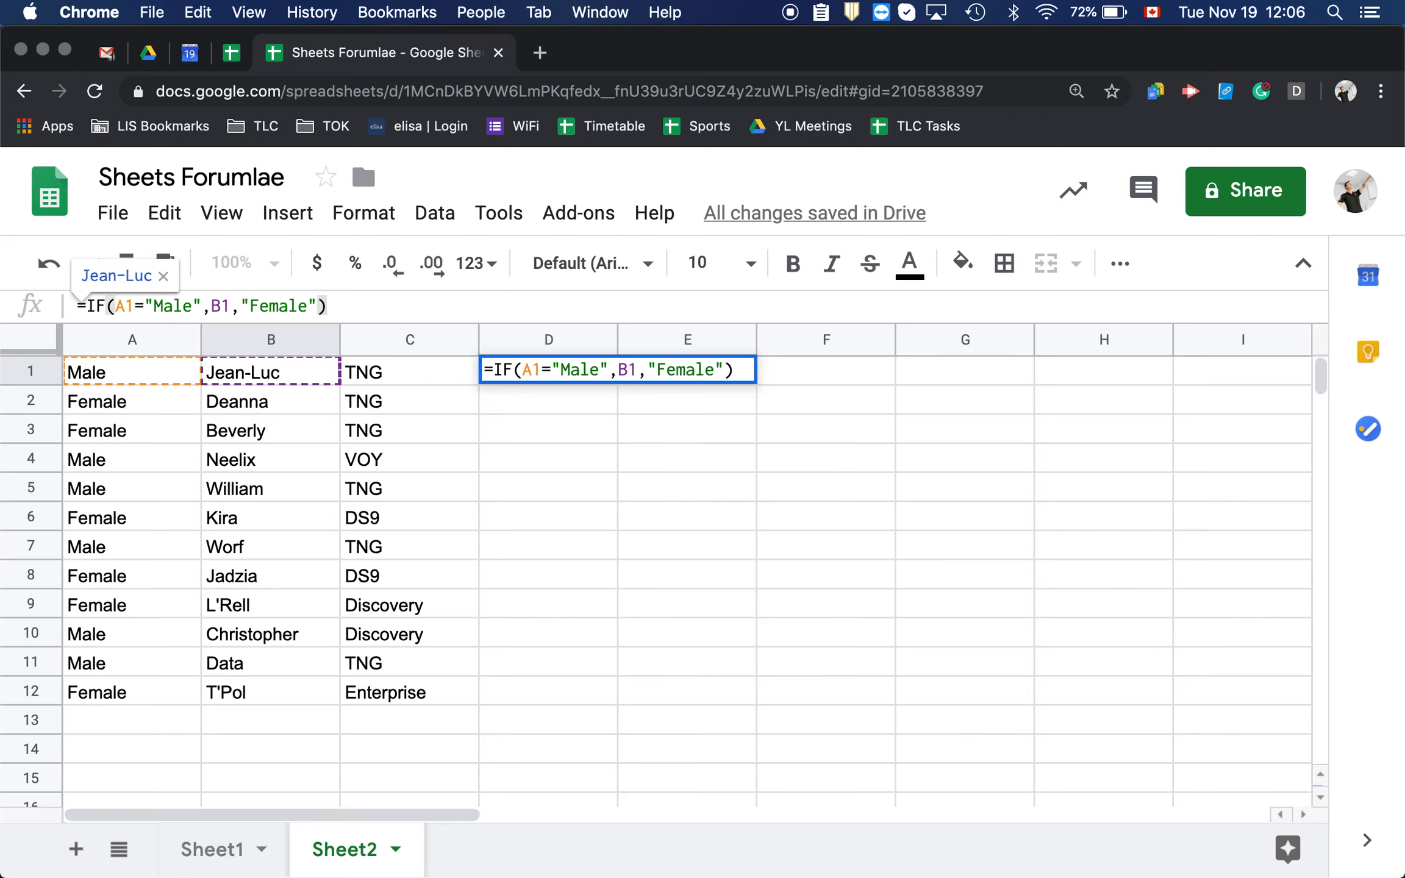
key(Return)
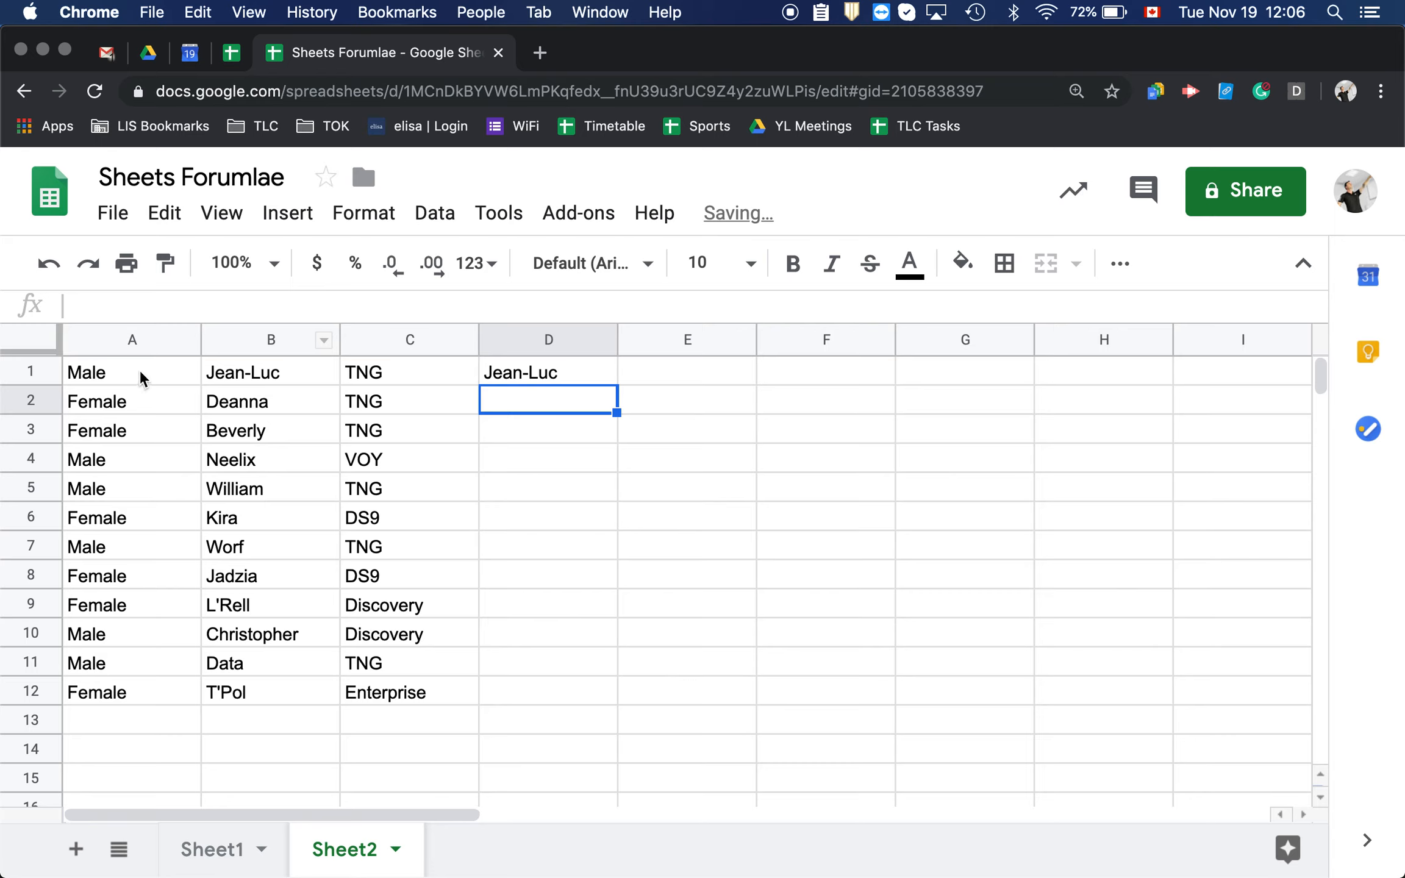
click(511, 378)
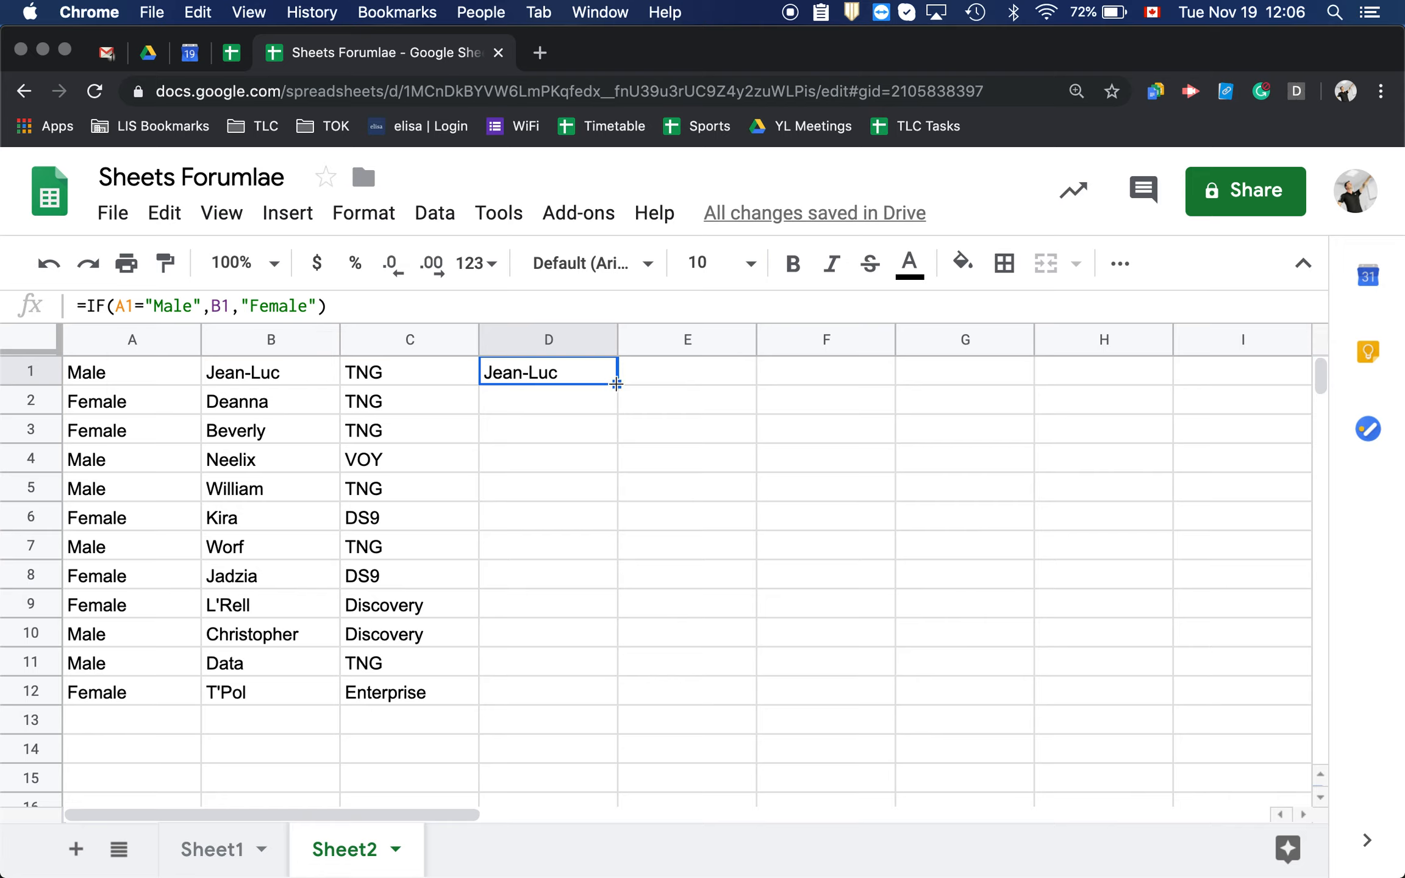
drag(616, 383, 611, 688)
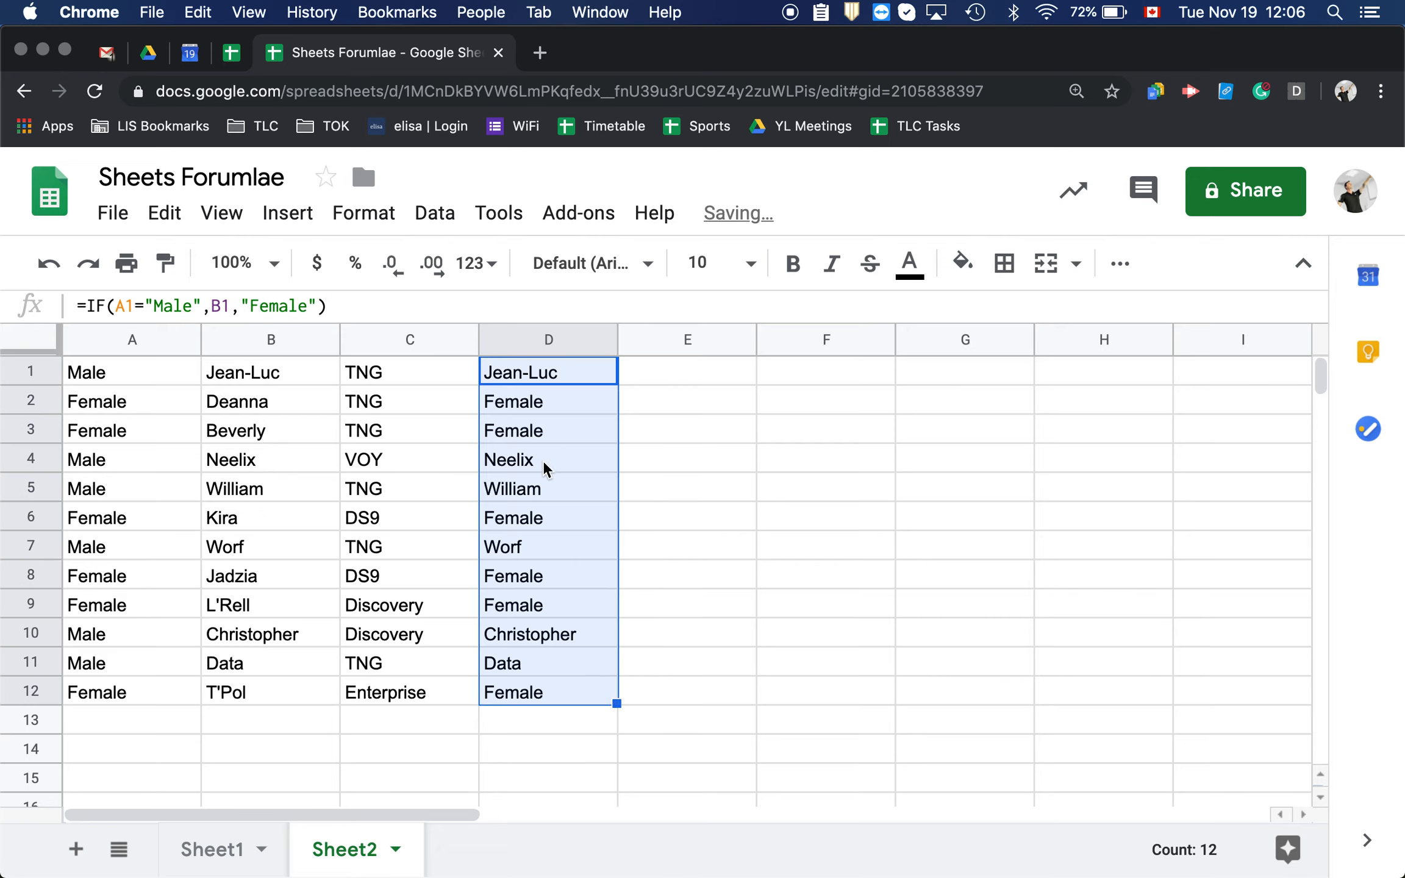